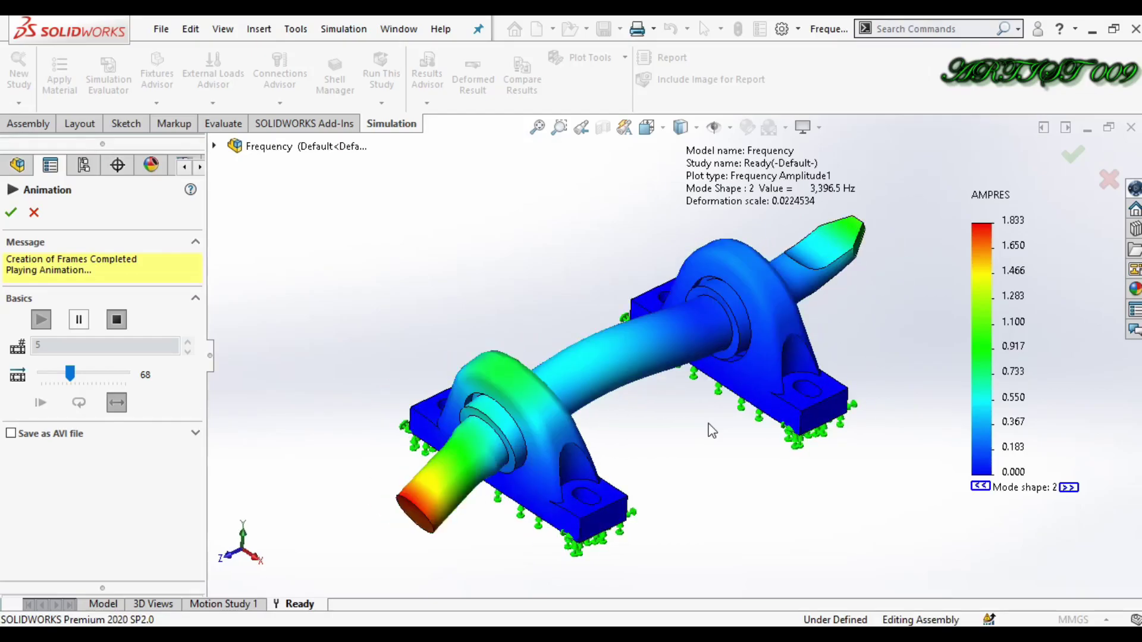
Turn the animated mode 2 shape to an isometric view, then close the animation and show the plain assembly
key("Left")
key("Left")
key("Left")
key("Left")
key("Left")
key("Left")
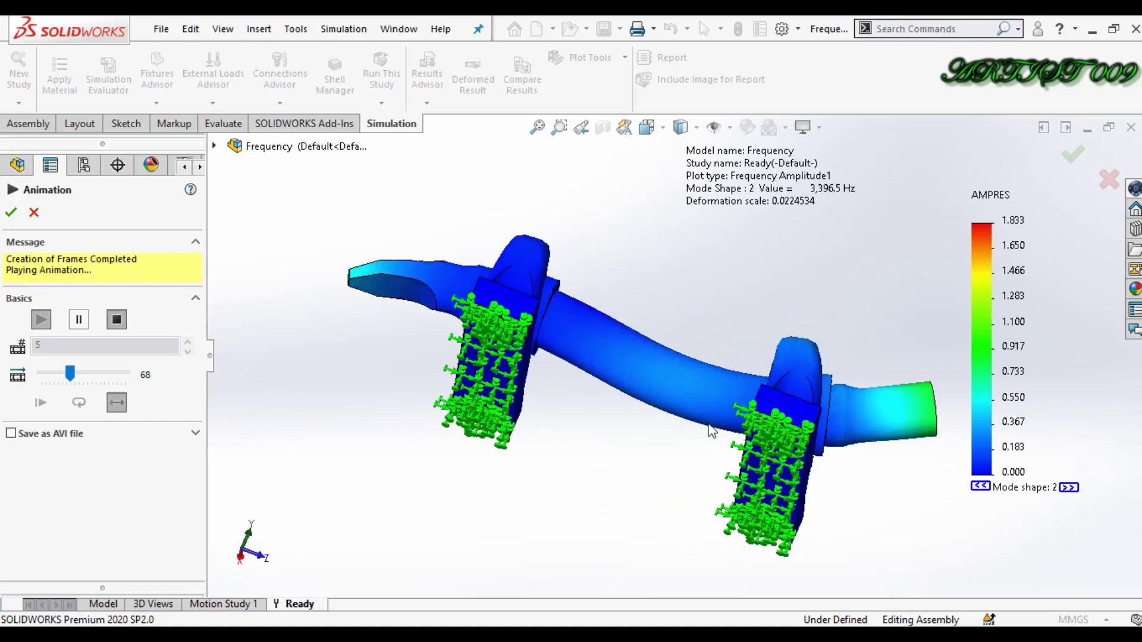
key("Up")
key("Up")
key("Up")
key("Up")
key("Up")
key("Up")
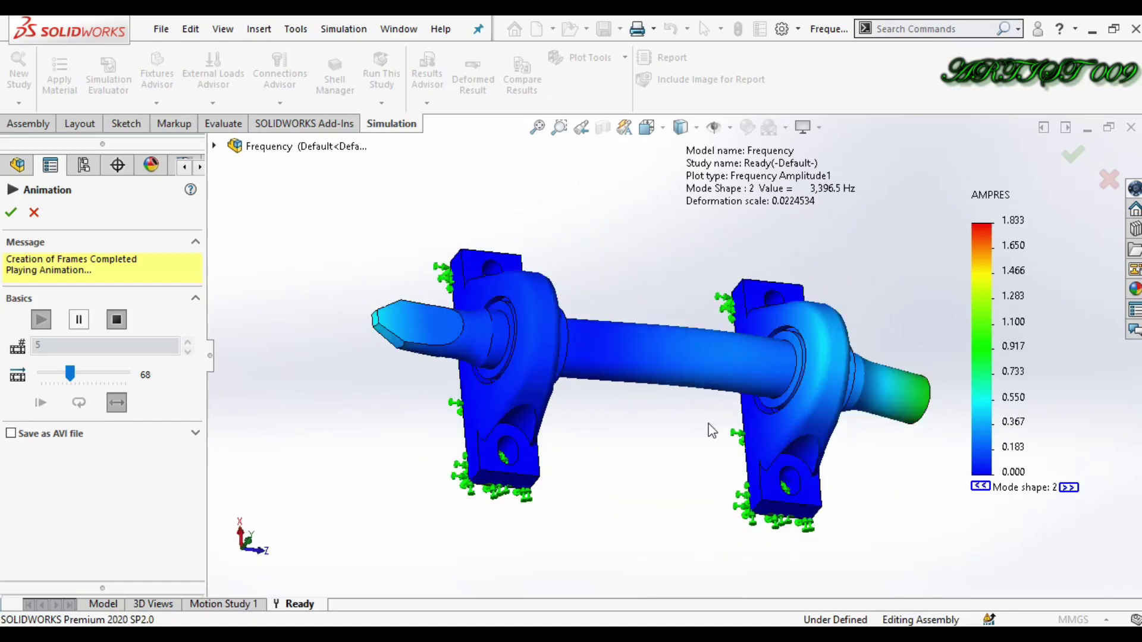
key("Down")
key("Down")
key("Down")
key("Down")
key("Down")
key("Down")
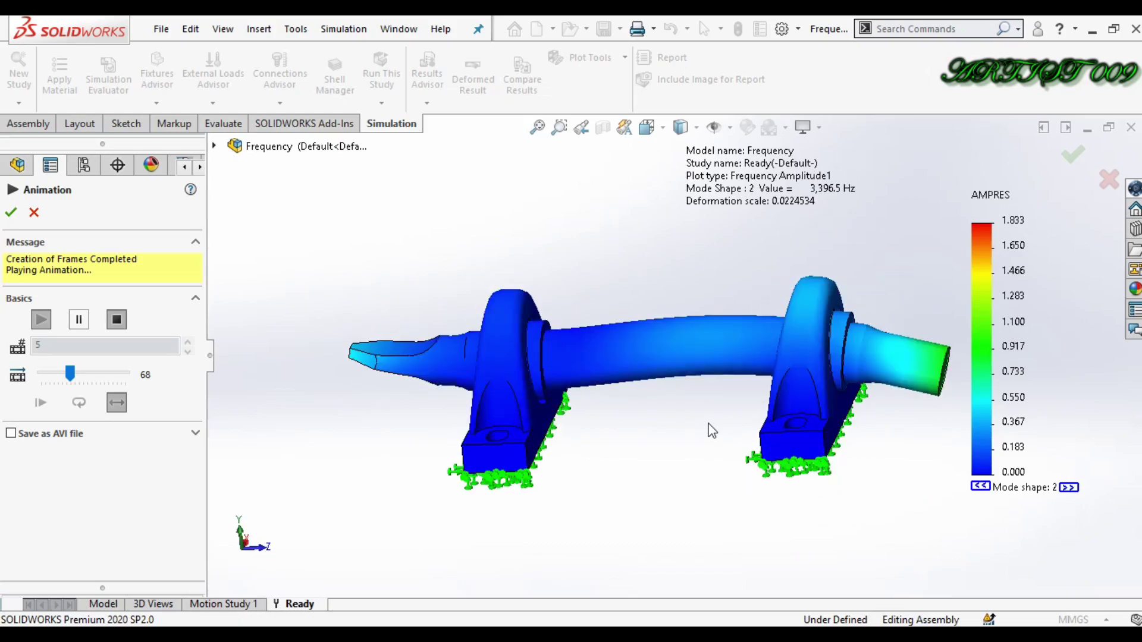
key("Left")
key("Left")
key("Left")
key("Left")
key("Left")
key("Left")
key("Left")
key("Left")
key("Left")
key("Left")
key("Left")
key("Left")
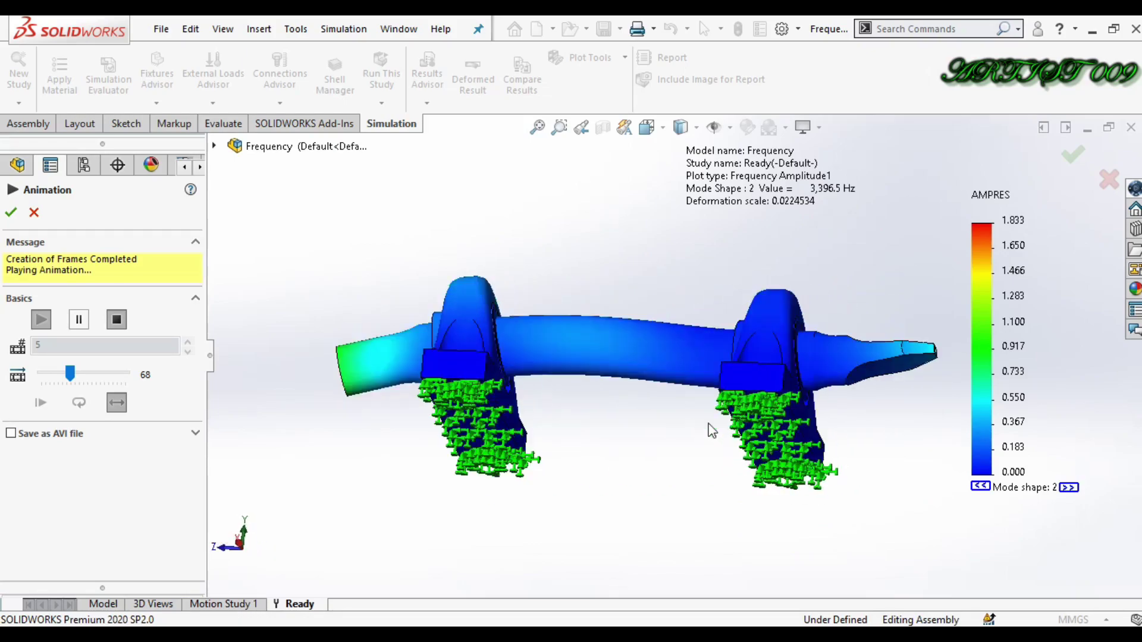
key("ctrl+7")
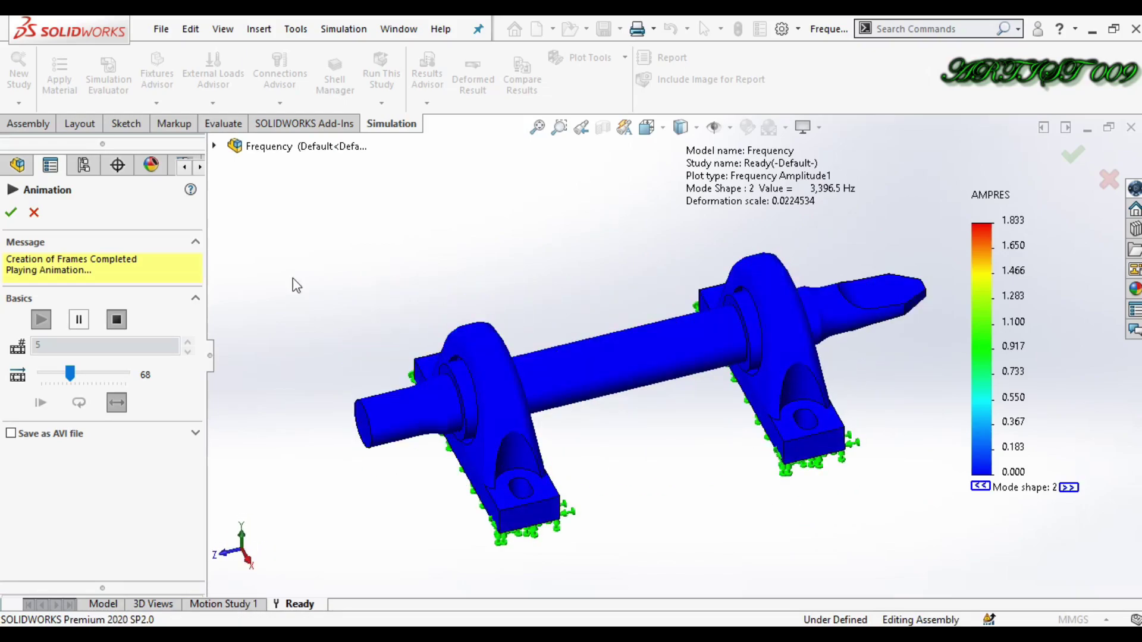
left_click(11, 213)
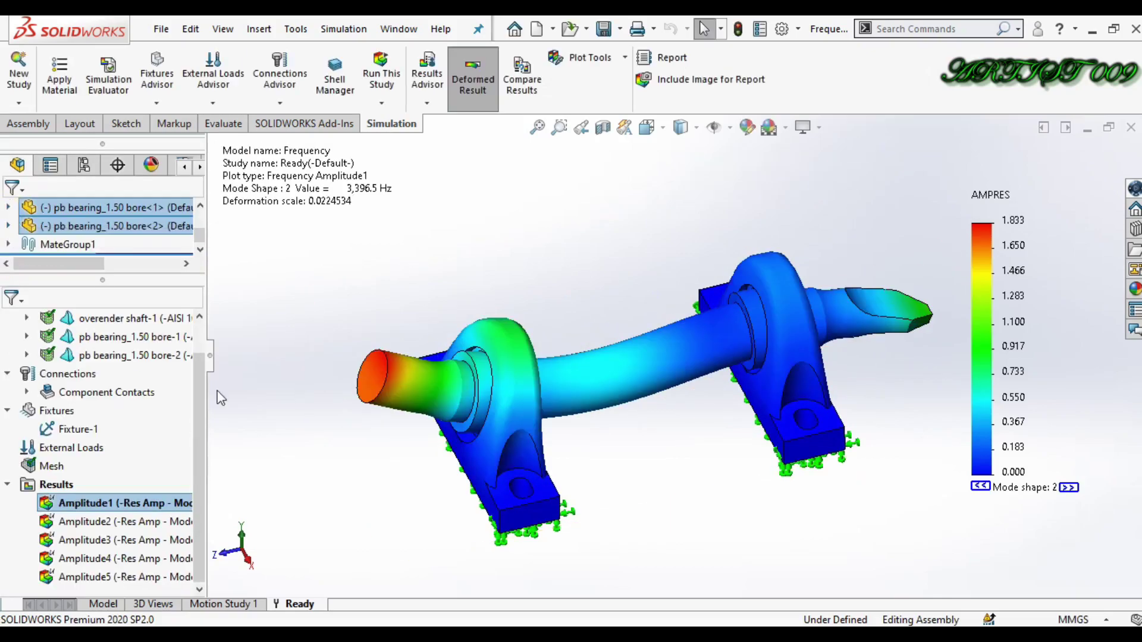
left_click(113, 604)
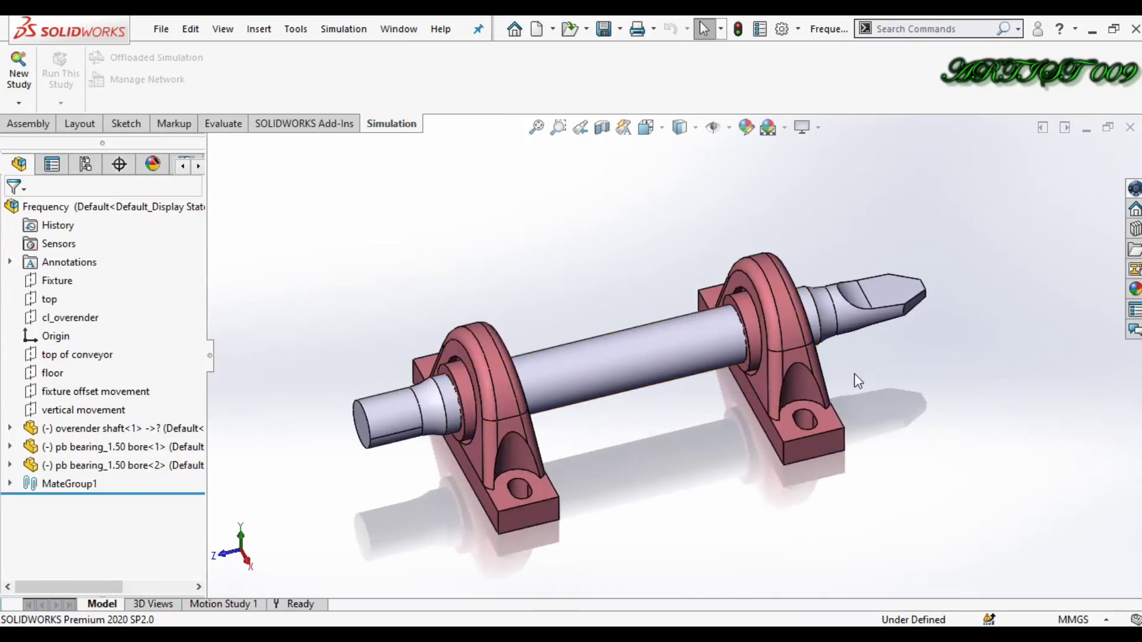
Start a new simulation study of type Frequency, which is named Frequency 2
middle_click_drag(768, 433, 648, 482)
key("Left")
key("Left")
key("Left")
left_click(16, 72)
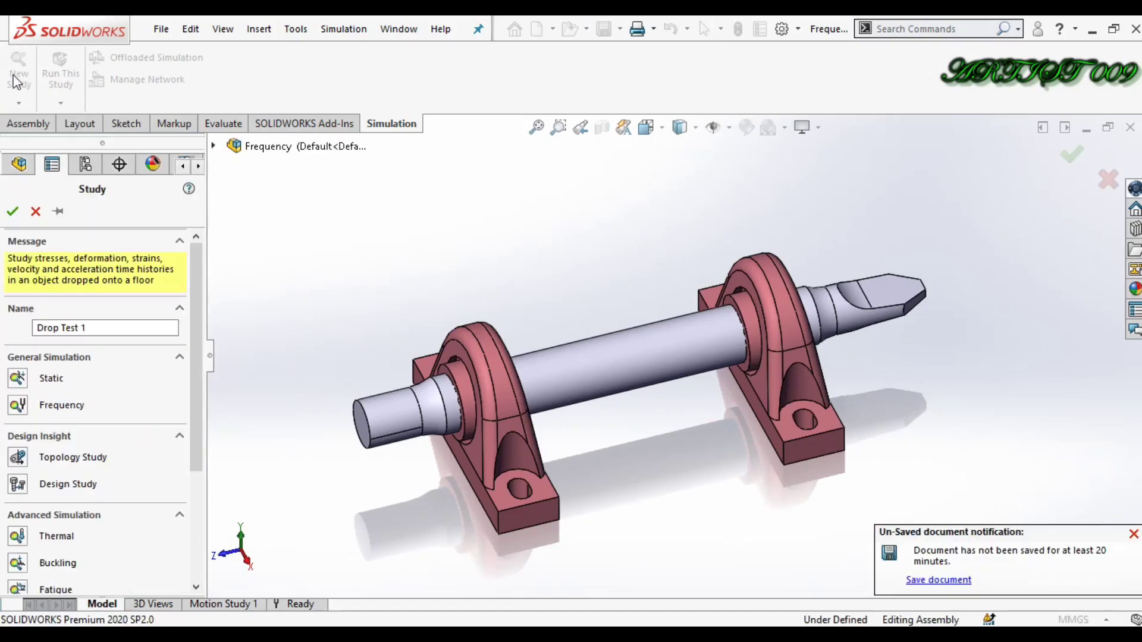
left_click(18, 406)
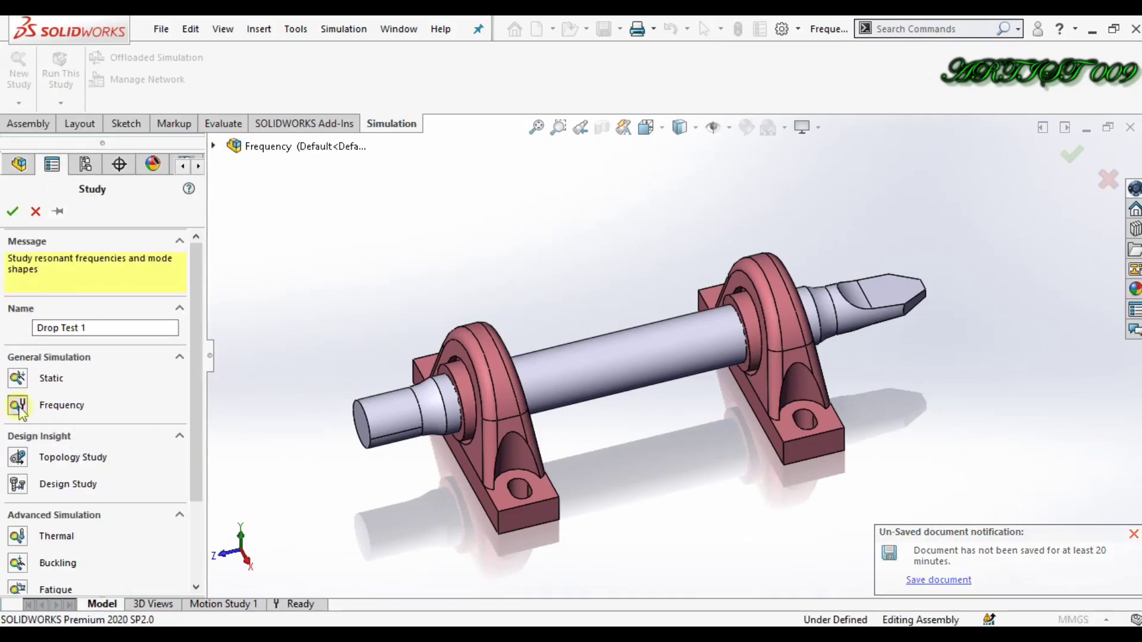
left_click(12, 211)
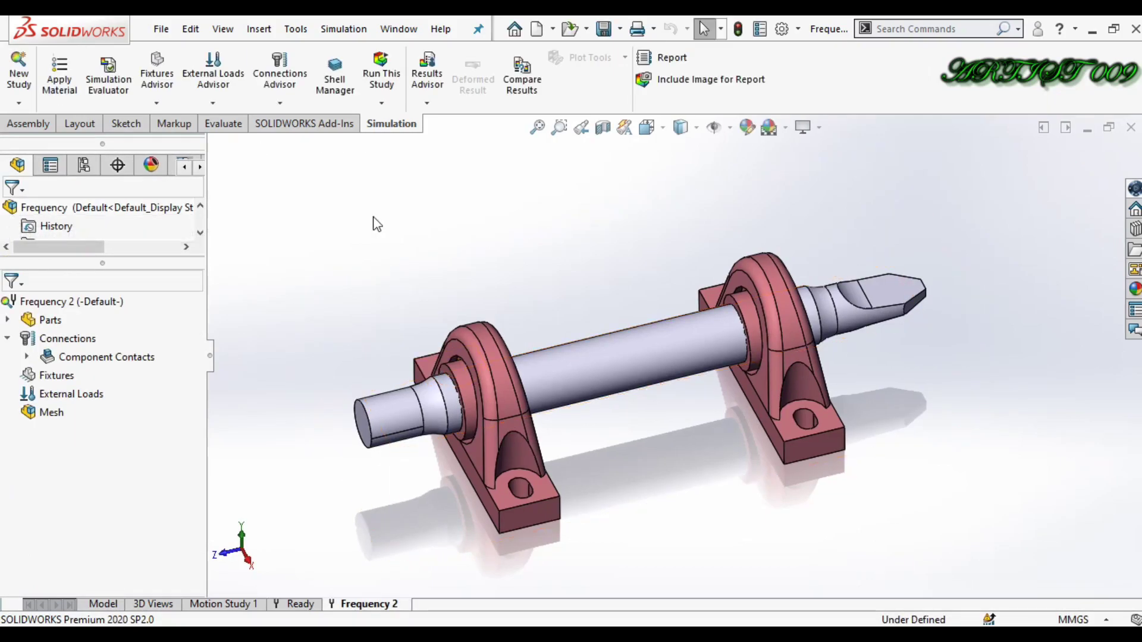
Apply AISI 1020 steel to all parts with Apply Material to All
right_click(32, 323)
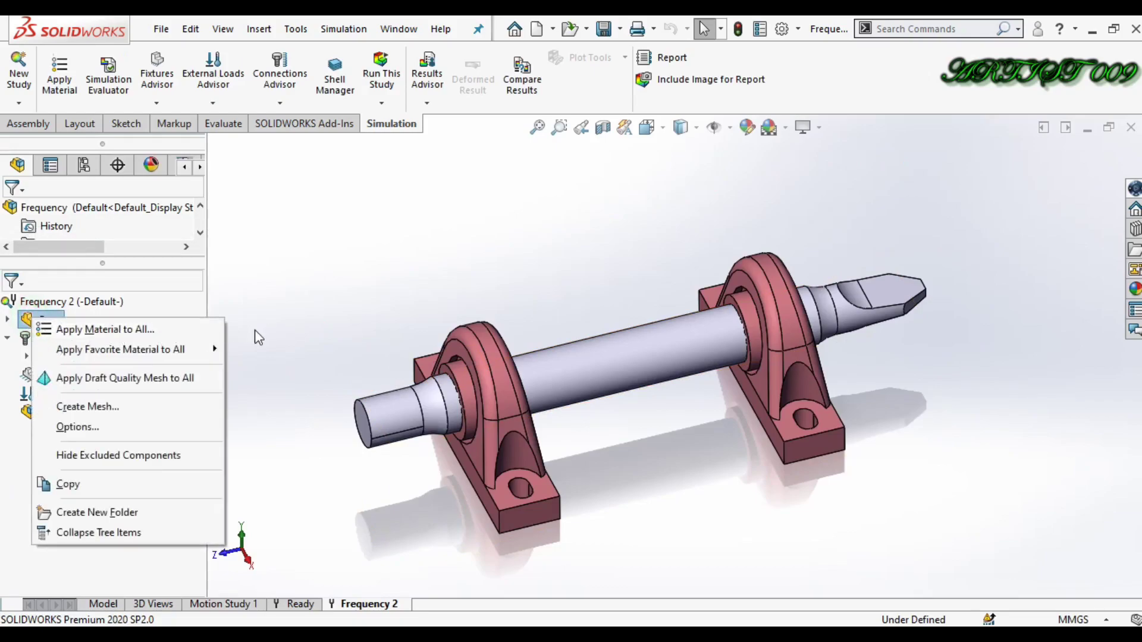
left_click(141, 330)
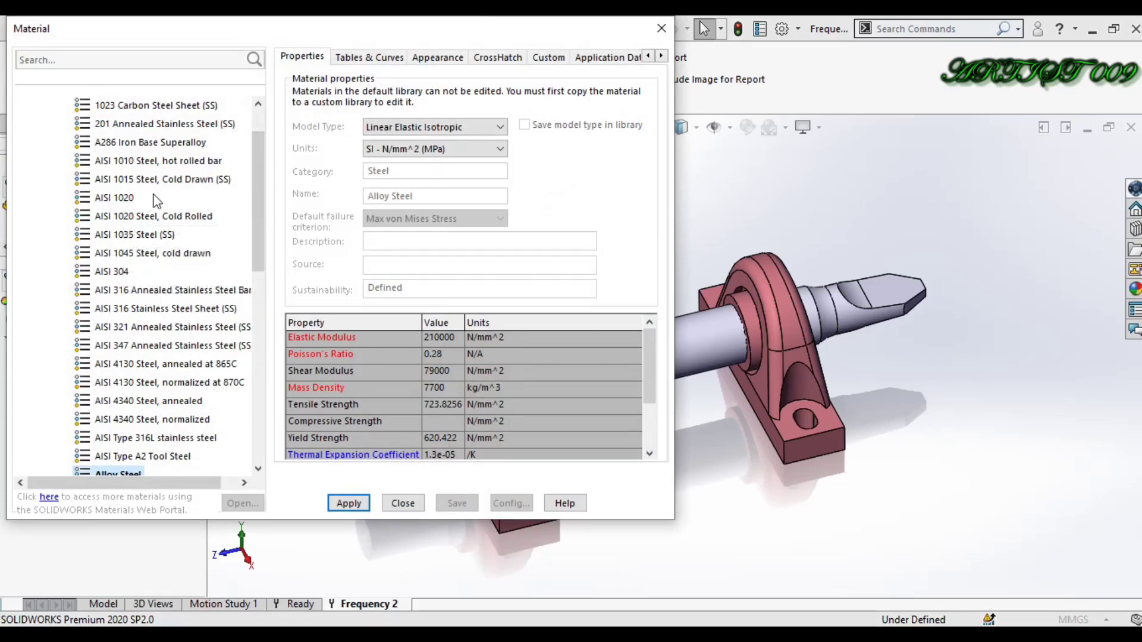
left_click(104, 199)
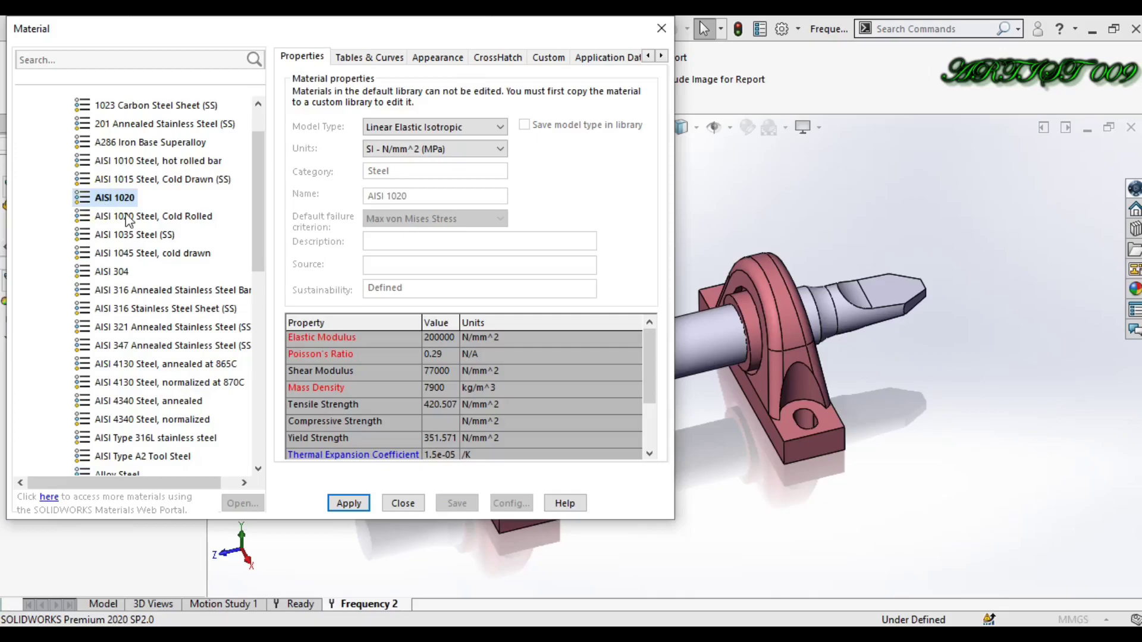
left_click(350, 504)
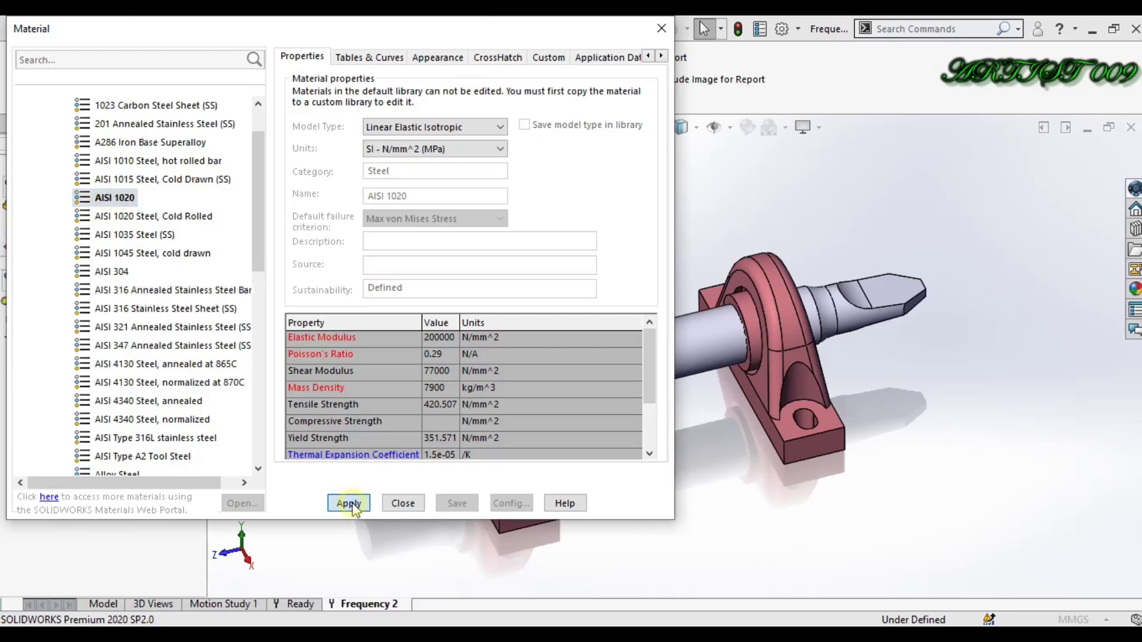
left_click(401, 504)
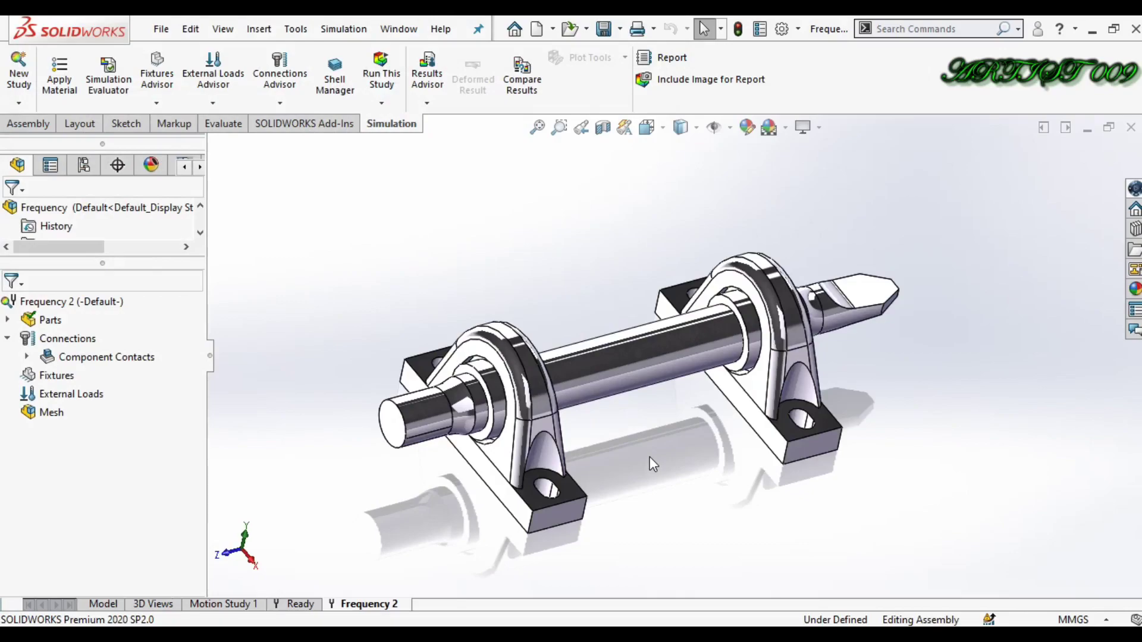
Add a Fixed Geometry fixture on the bottom faces of both bearing bases
right_click(49, 375)
left_click(81, 385)
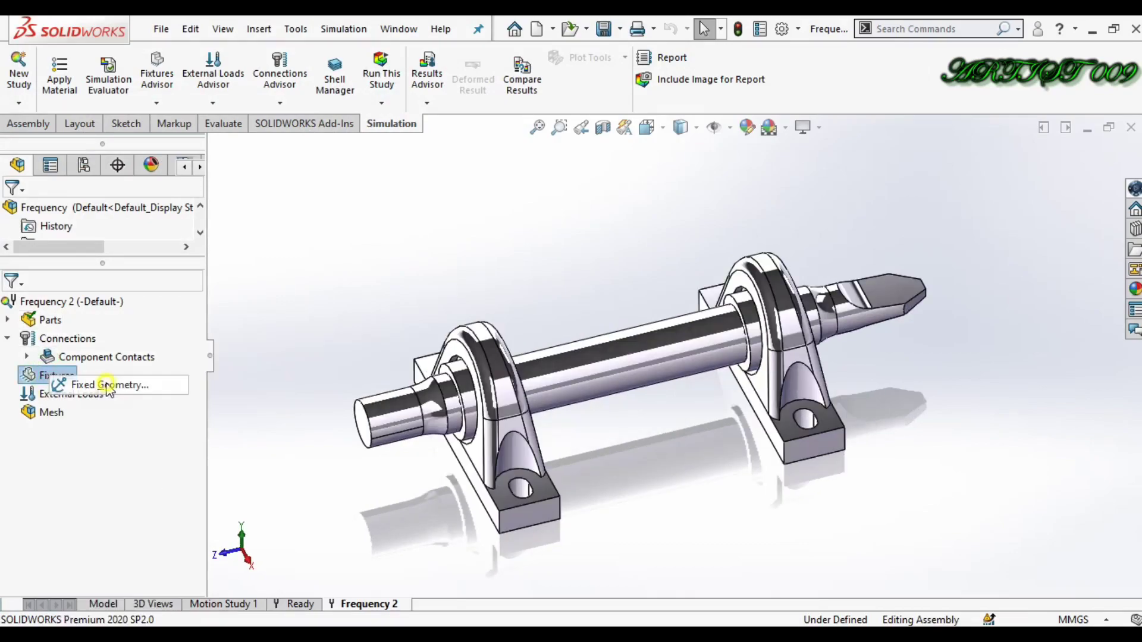
key("Up")
key("Up")
key("Up")
key("Up")
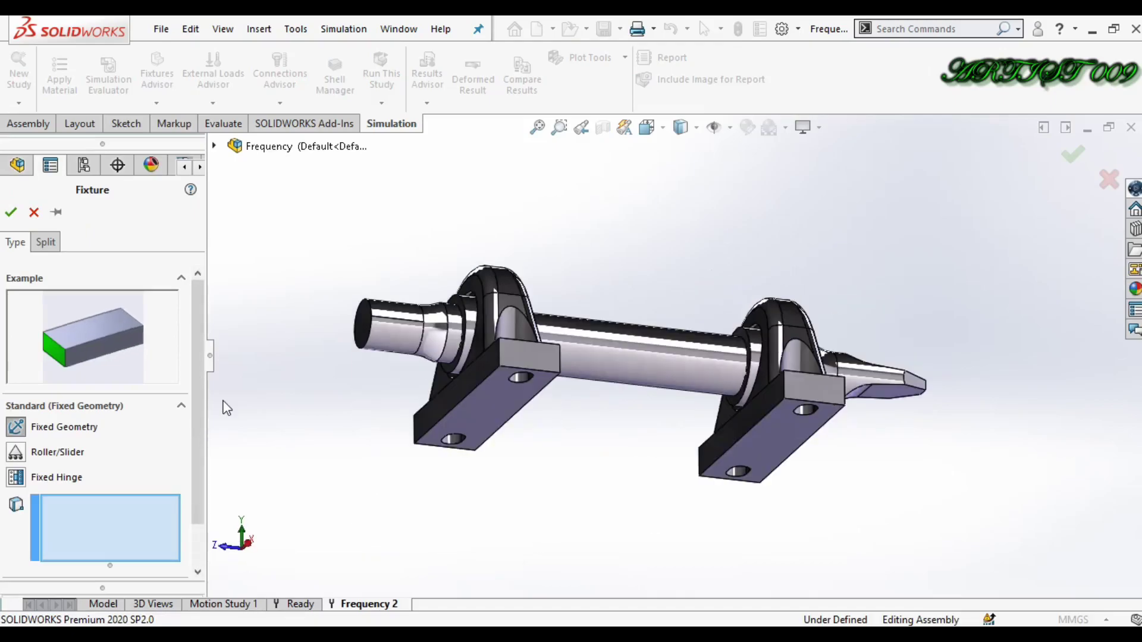
left_click(498, 413)
left_click(788, 452)
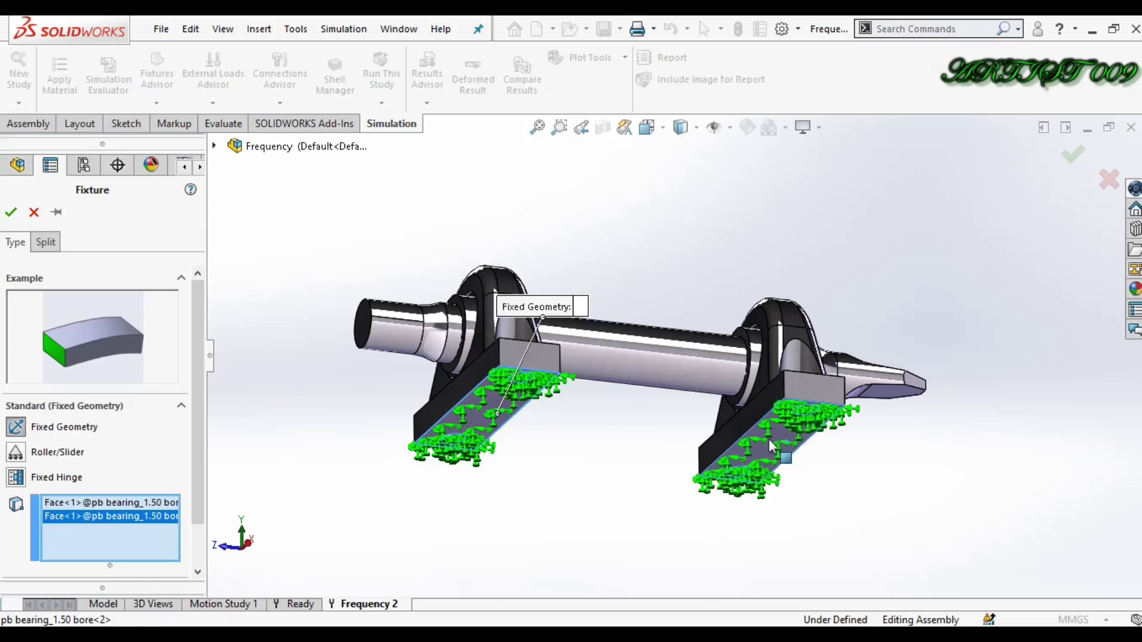
left_click(11, 212)
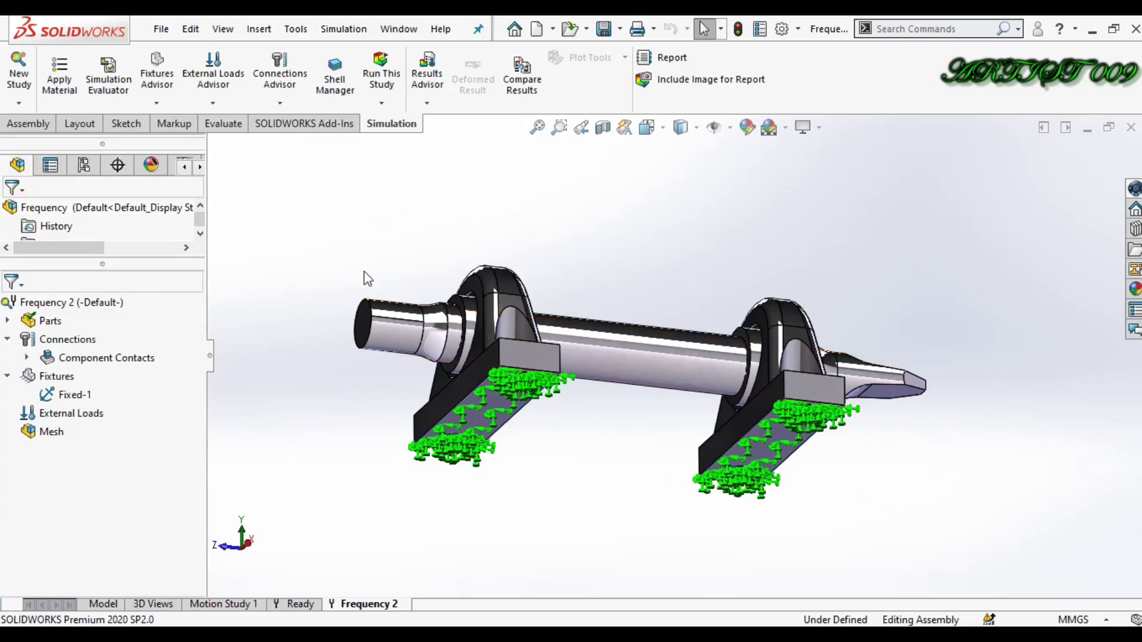
Hide the Fixed-1 fixture symbols on the model
middle_click_drag(364, 275, 302, 311)
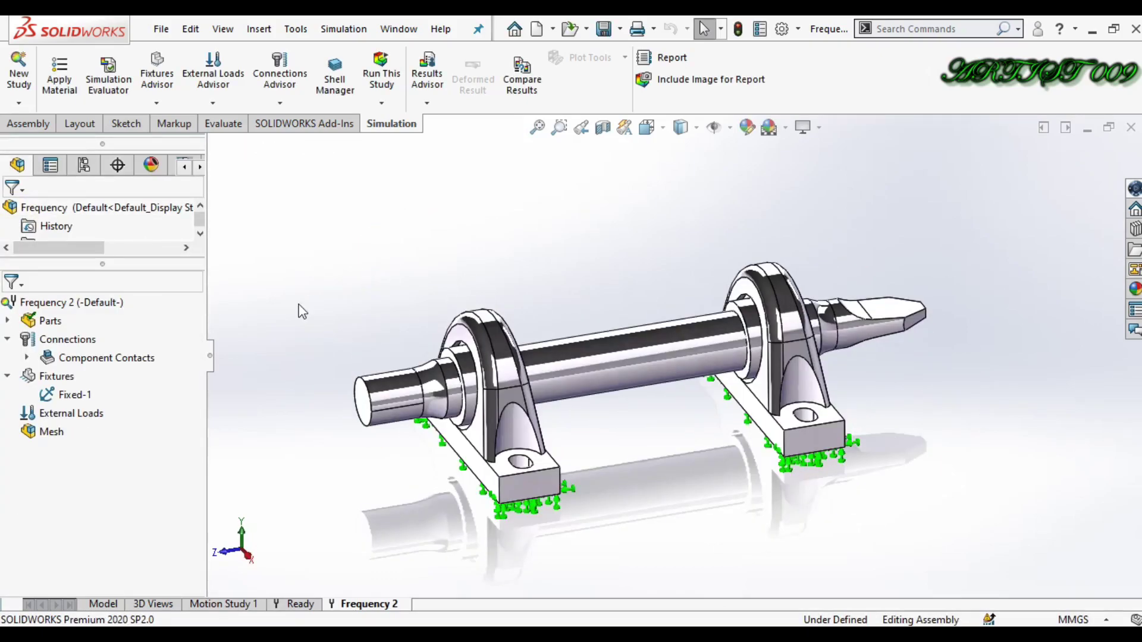
left_click(71, 395)
right_click(81, 394)
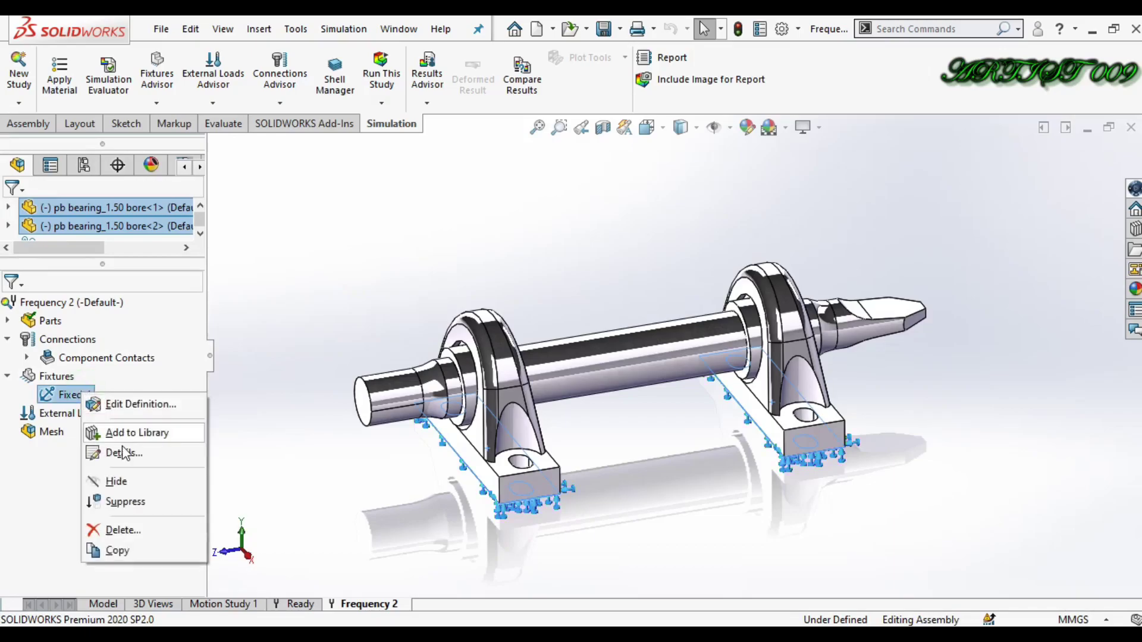
left_click(117, 481)
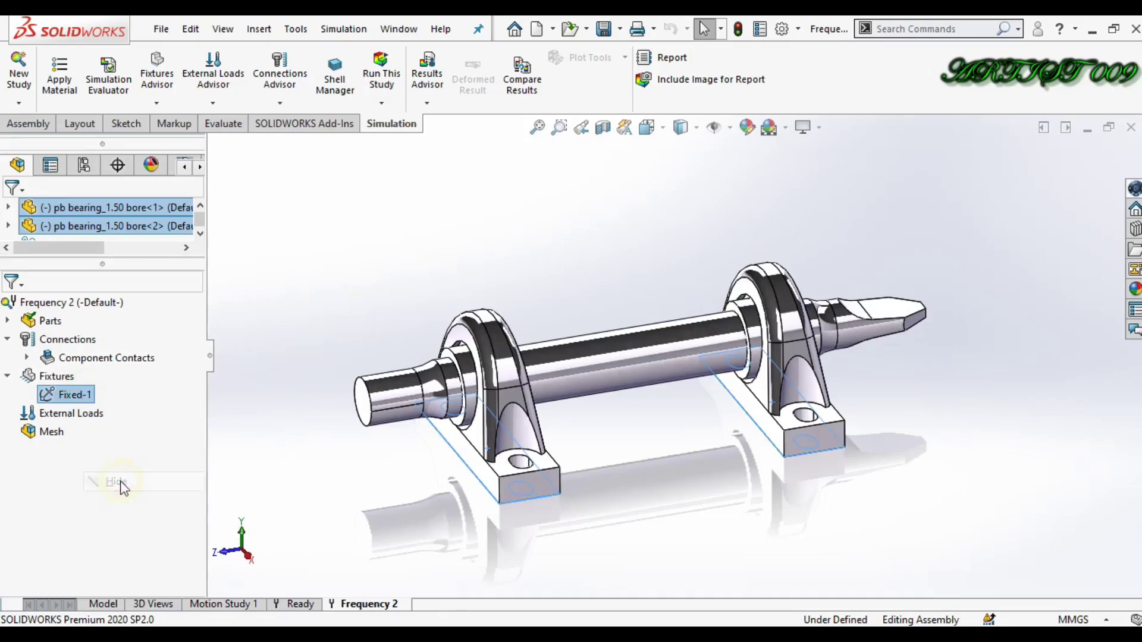
left_click(330, 498)
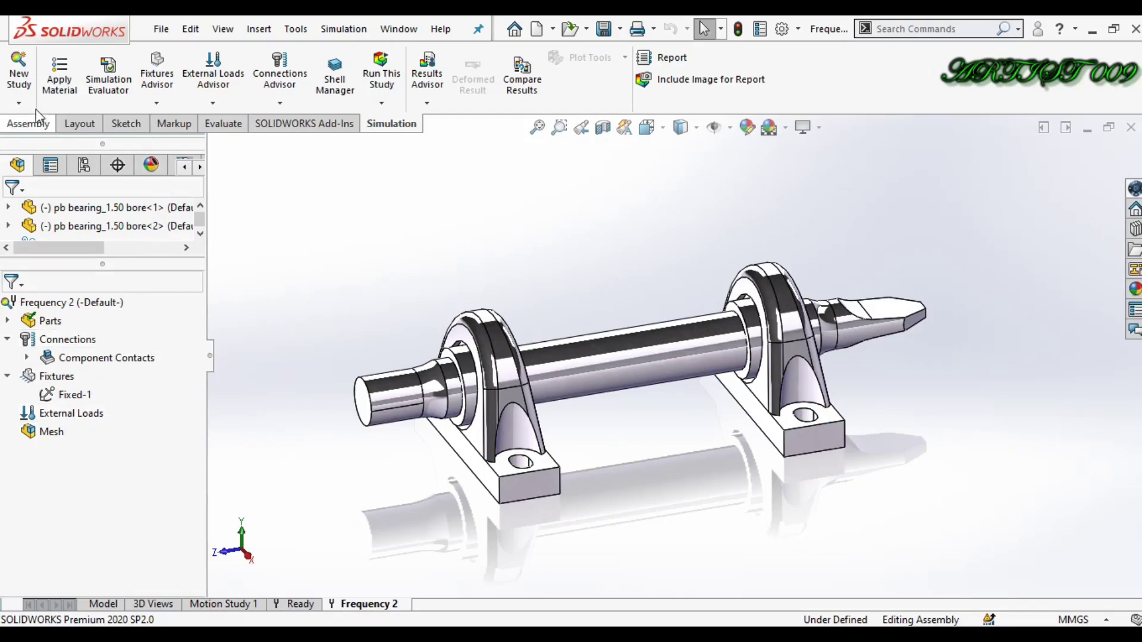
Set Number of frequencies to 5 in the Frequency 2 study properties
left_click(20, 105)
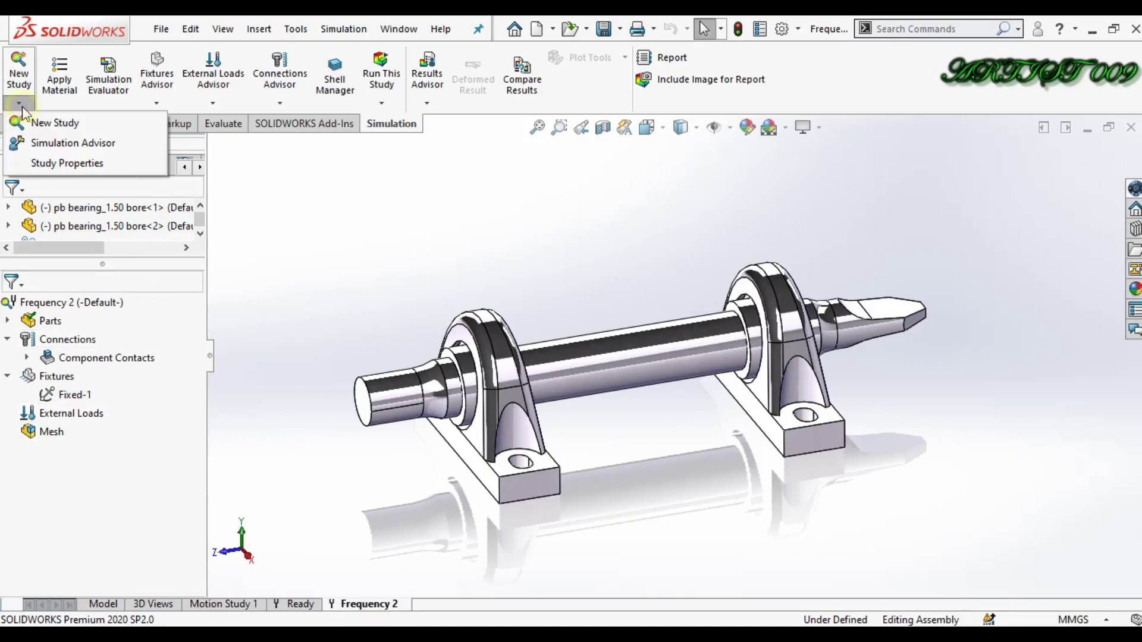
left_click(84, 166)
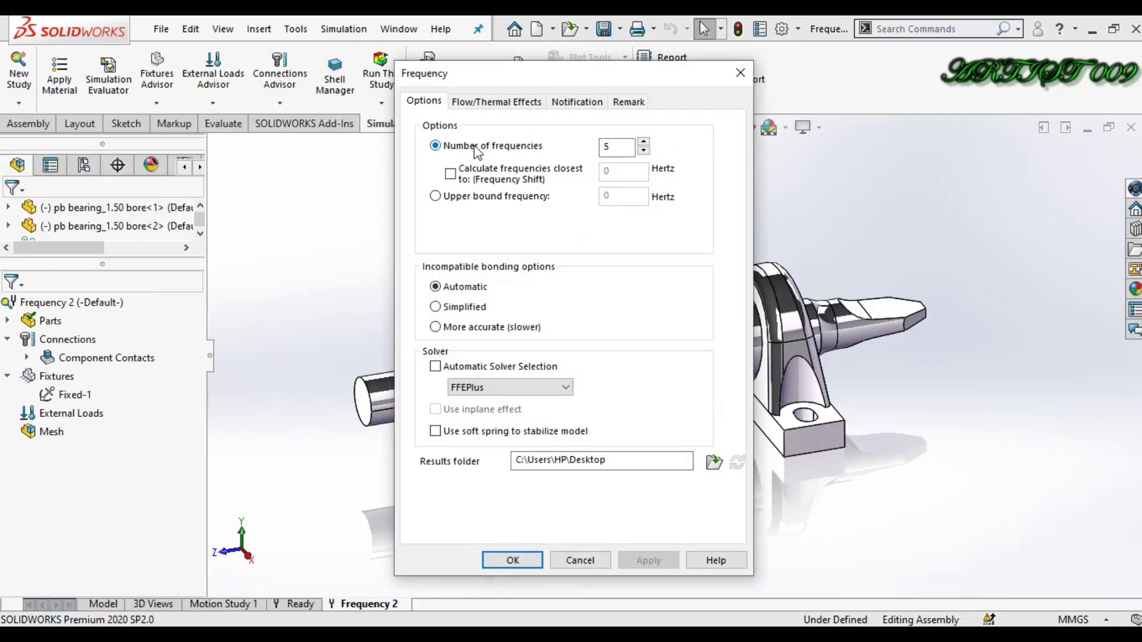
left_click(618, 147)
left_click(644, 142)
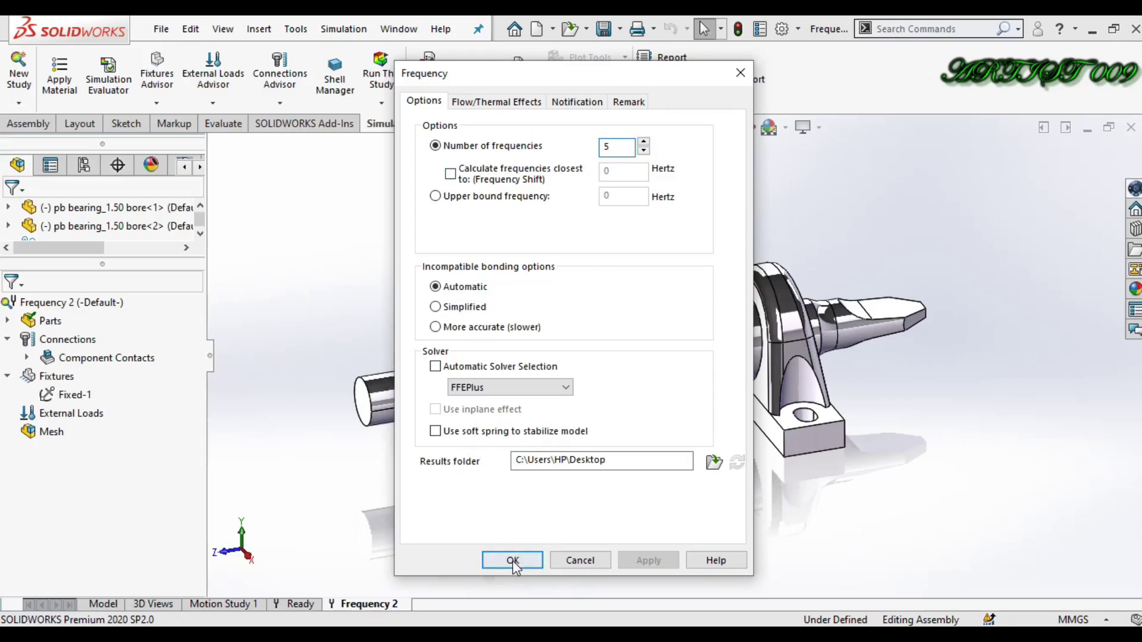
left_click(514, 560)
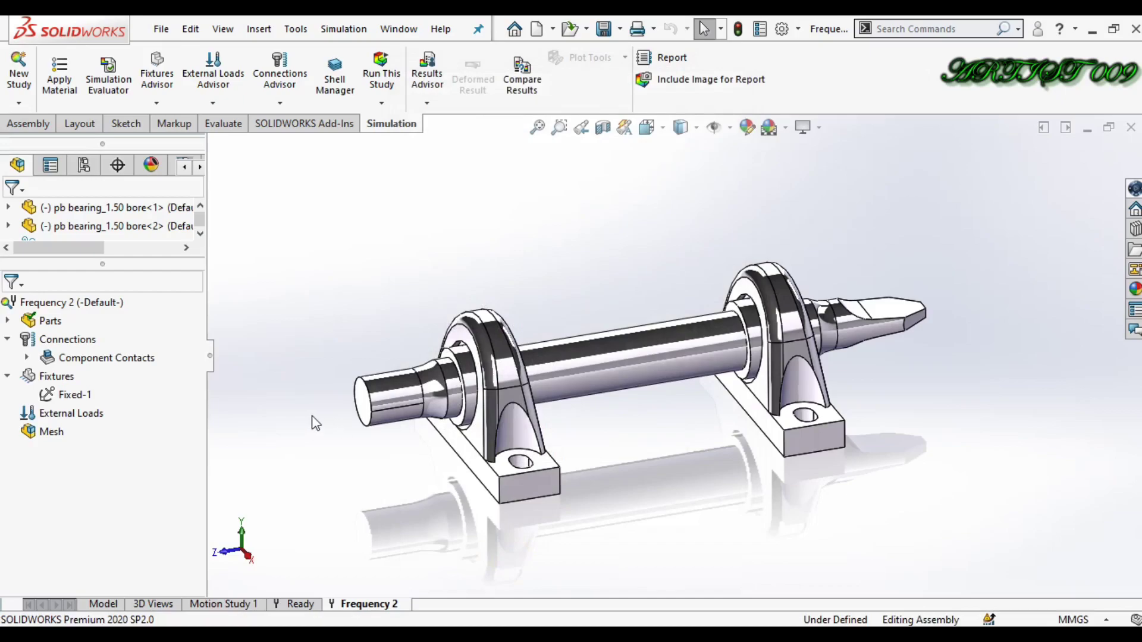
Create the mesh with default settings and run the Frequency 2 study
right_click(45, 433)
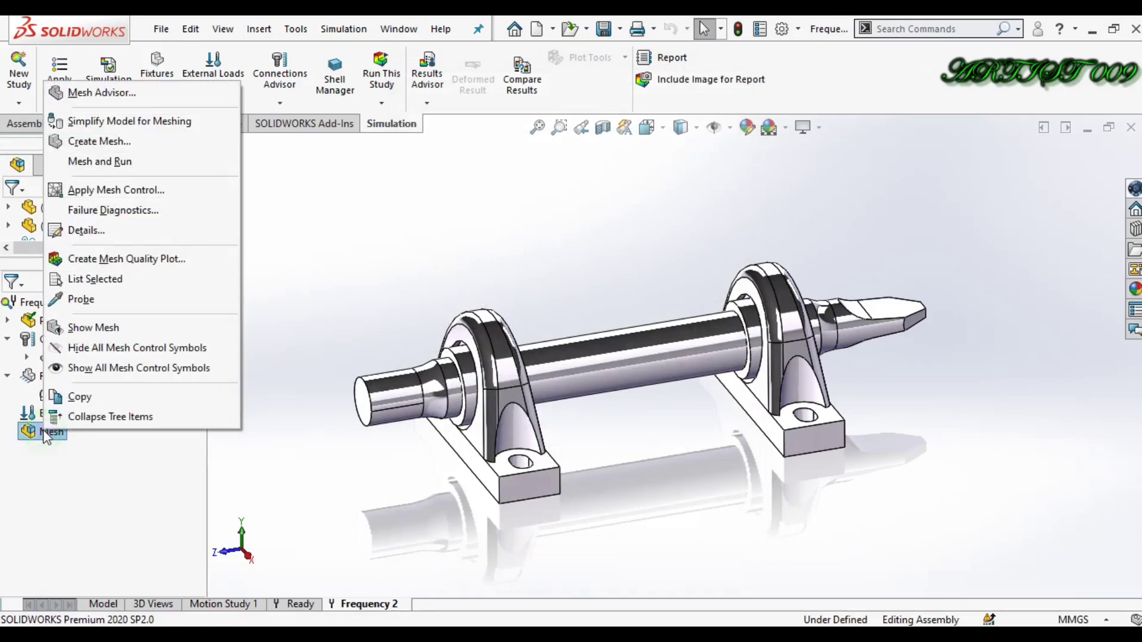
left_click(114, 142)
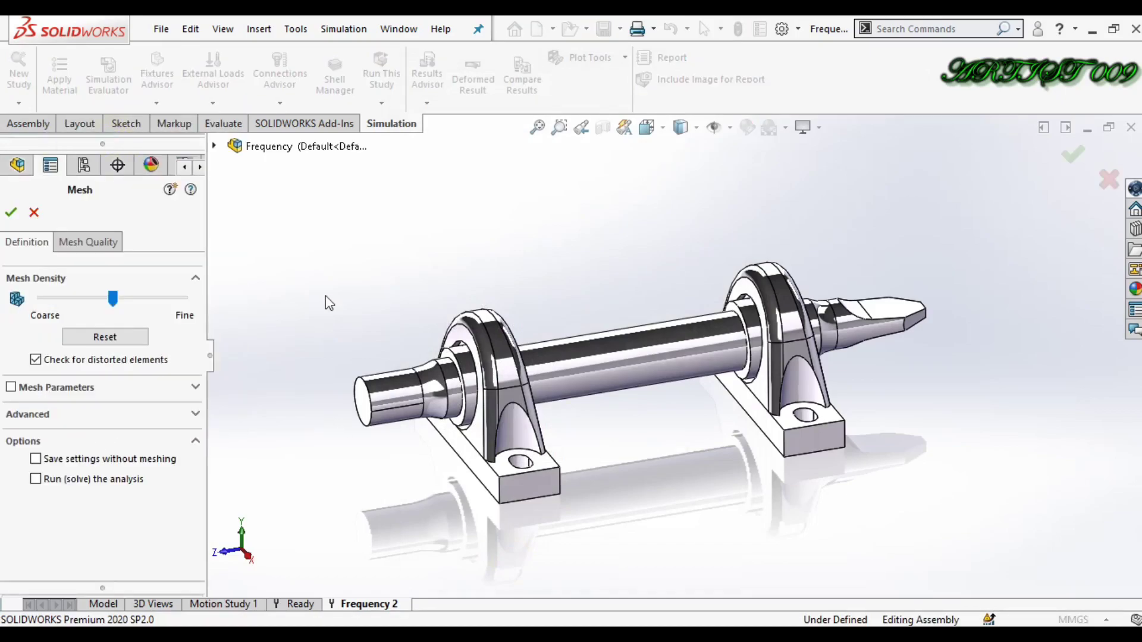
left_click(11, 213)
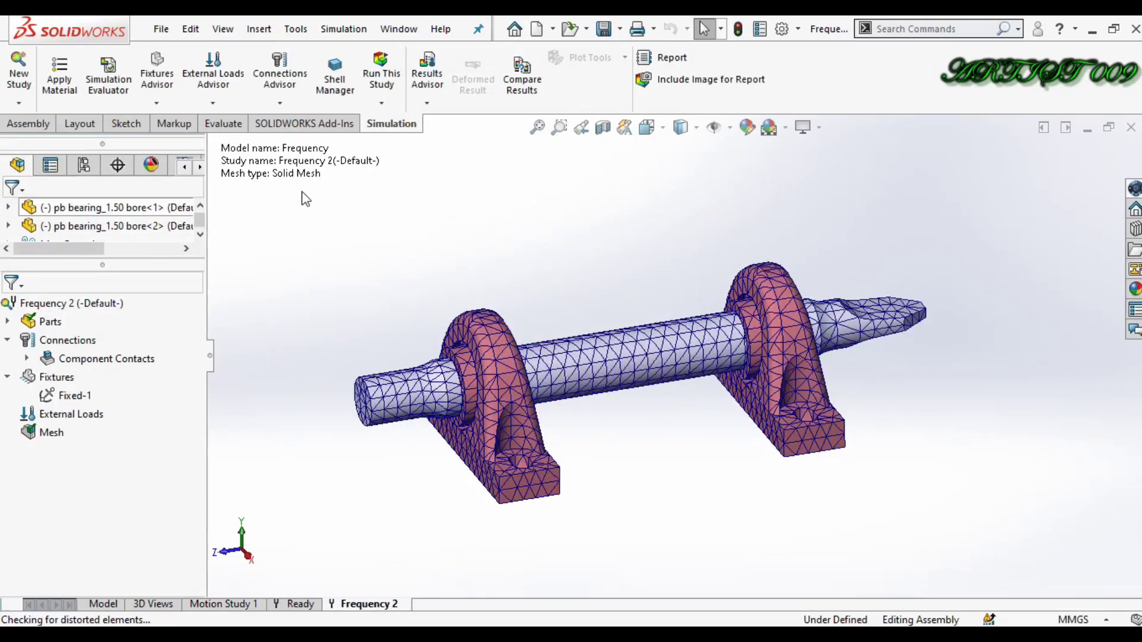
middle_click_drag(419, 220, 415, 210)
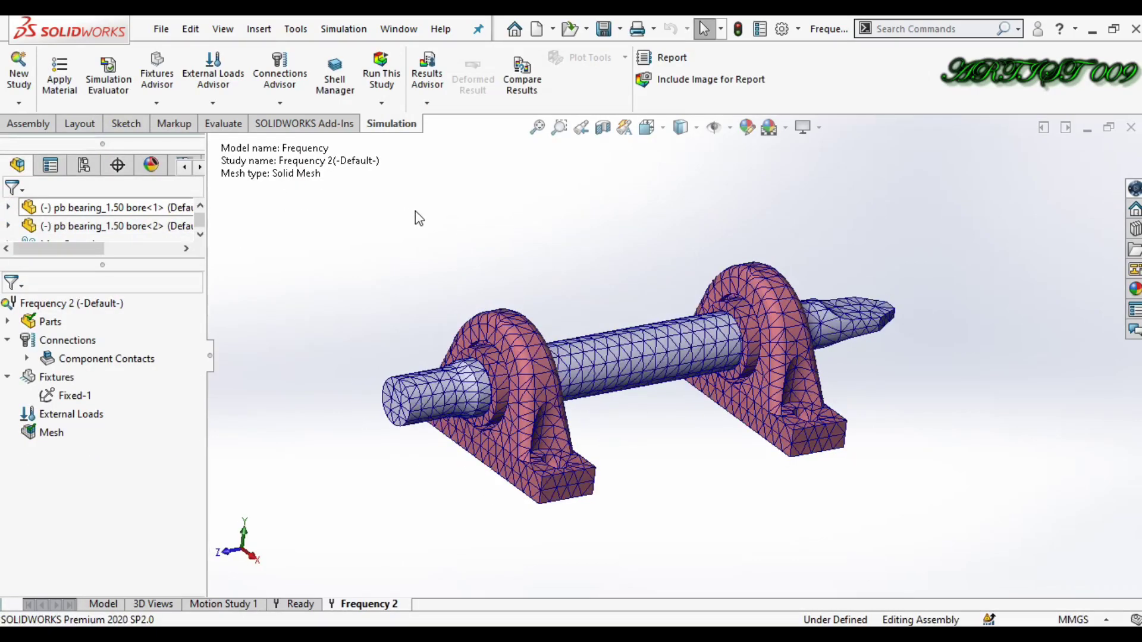
left_click(379, 62)
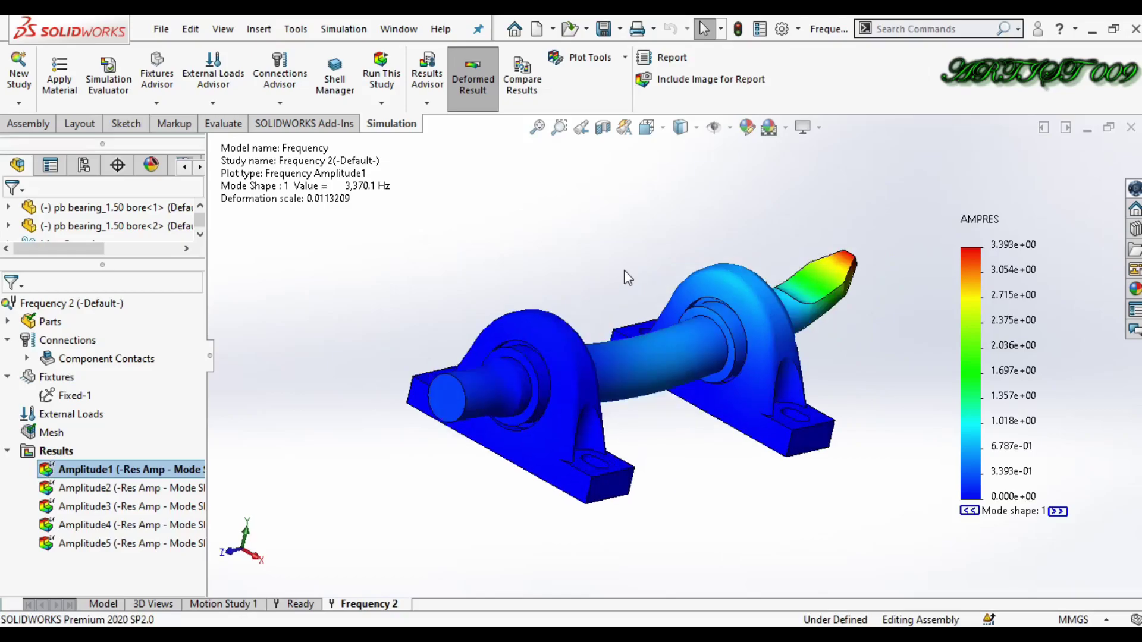
Rotate the Amplitude1 plot side-on and note the mode 1 frequency of 3,370.1 Hz
middle_click_drag(622, 273, 599, 269)
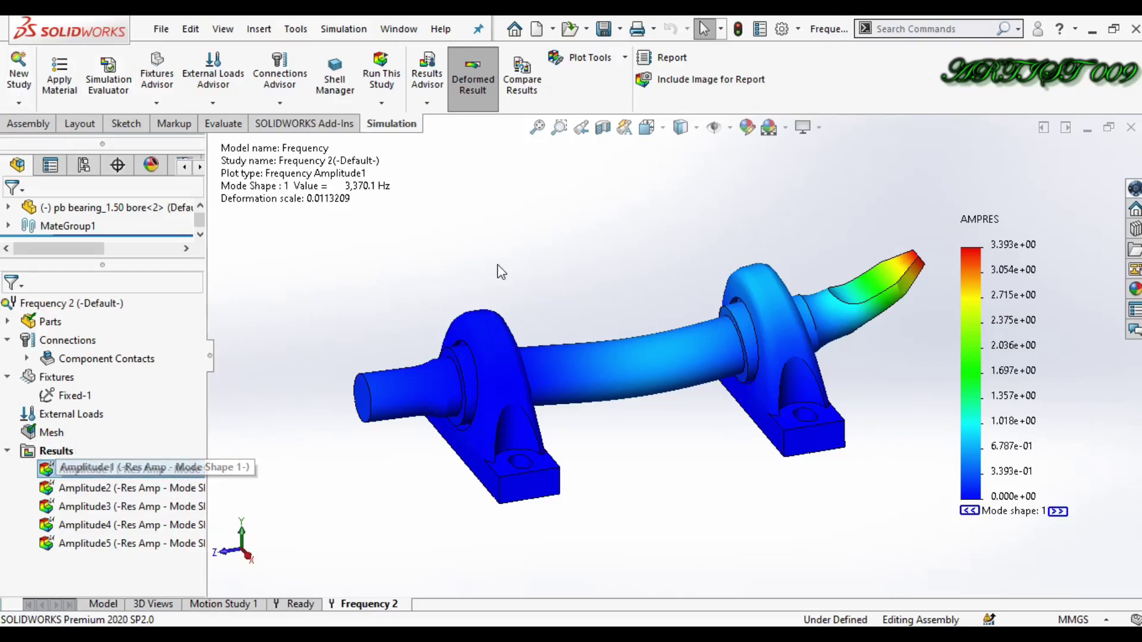
left_click_drag(467, 216, 327, 179)
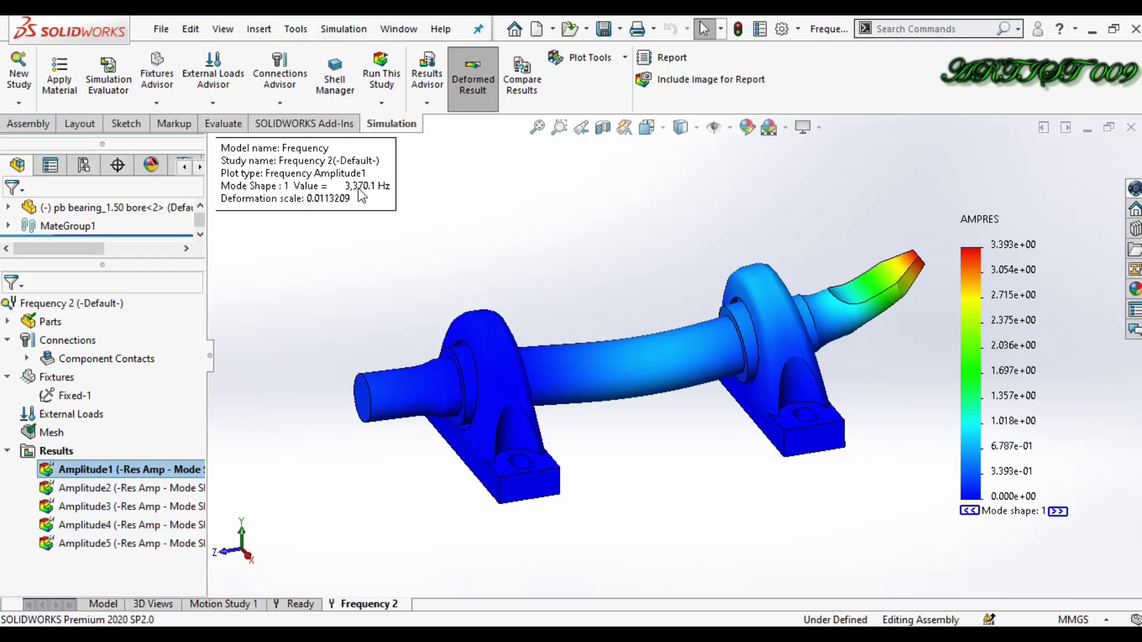
Switch the Amplitude1 legend number format to floating decimals in Chart Options
double_click(1013, 292)
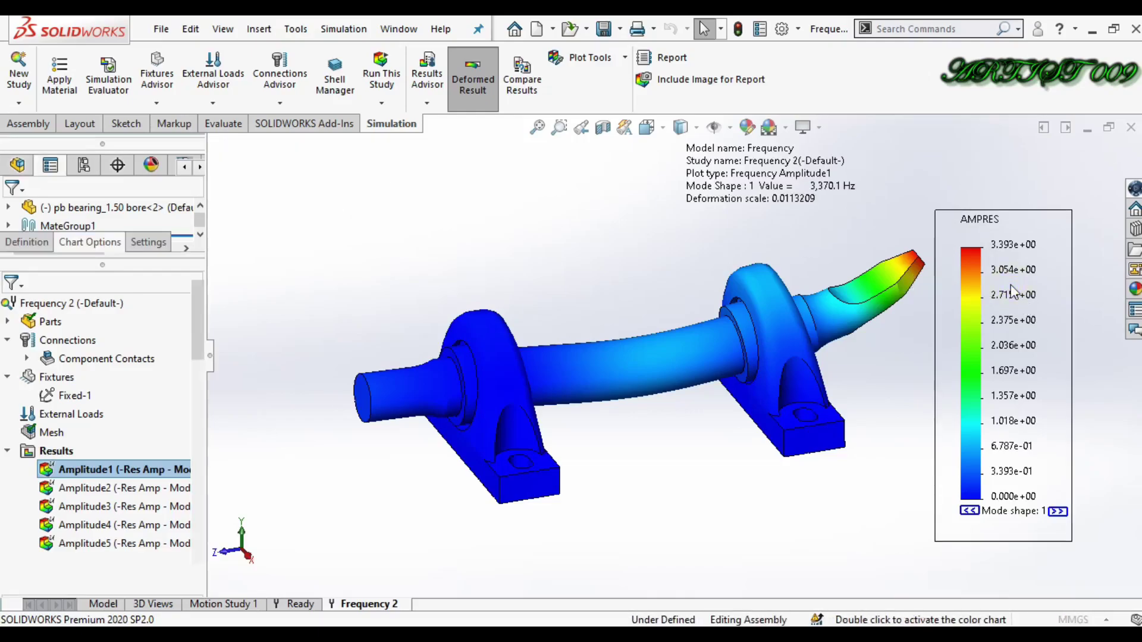
scroll(195, 375, "down", 5)
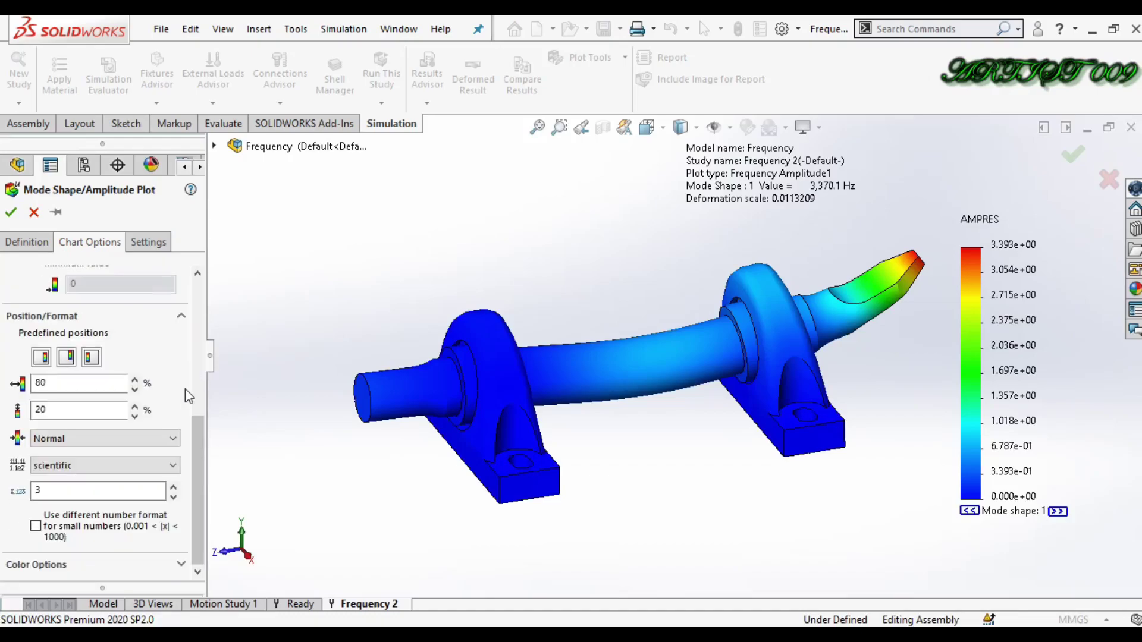
left_click(113, 465)
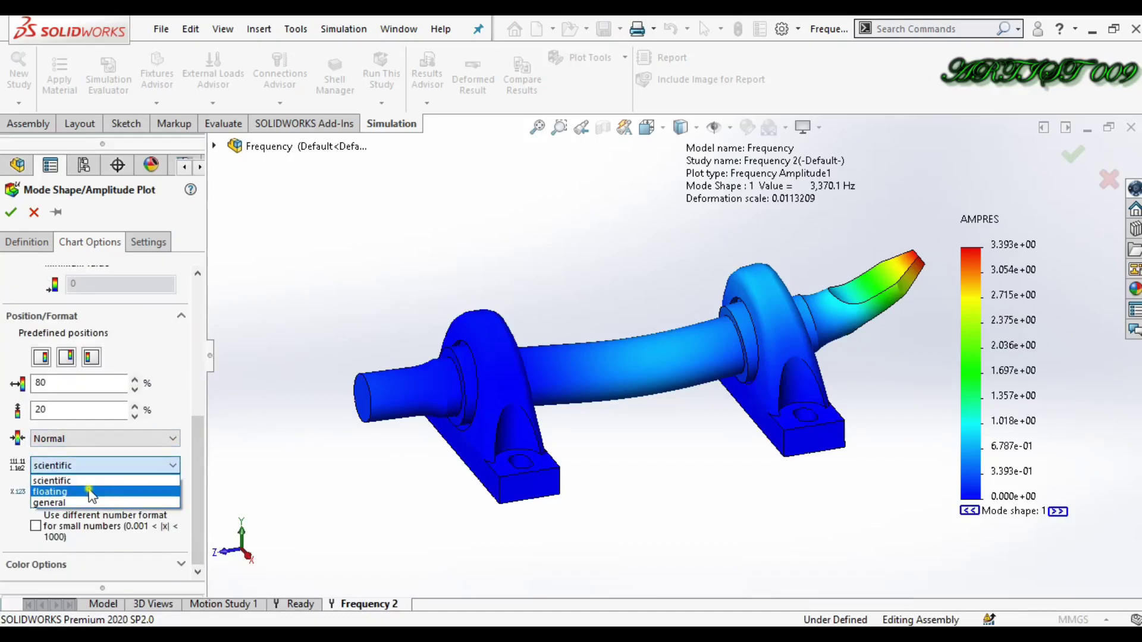
left_click(91, 485)
Keep Display set to AMPRES: Resultant Amplitude on the plot's Definition tab
left_click(26, 255)
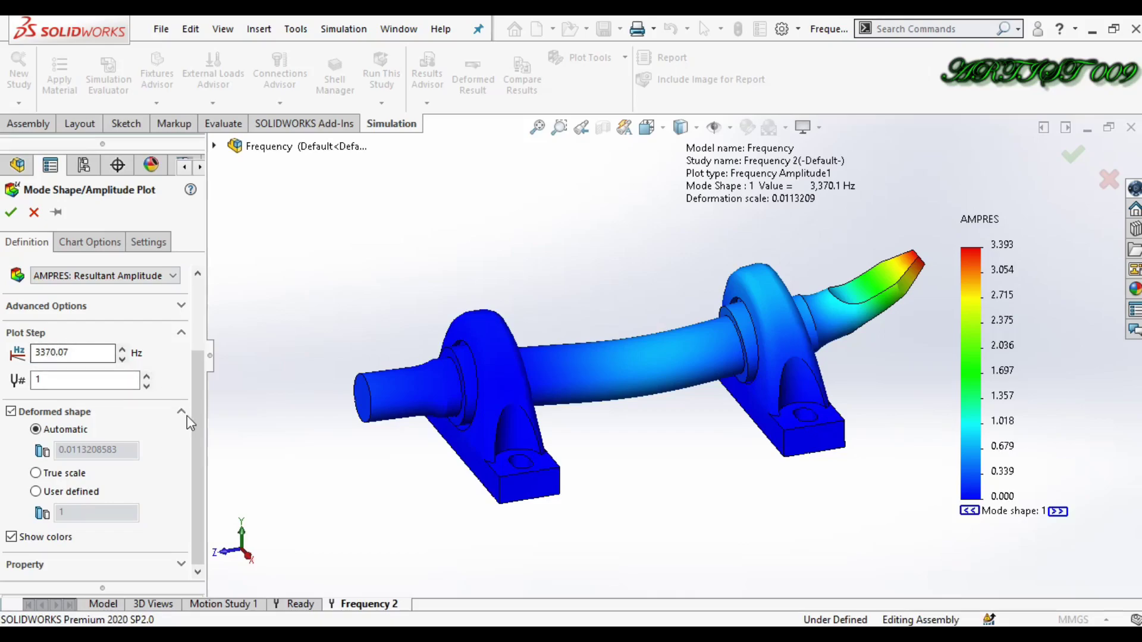
scroll(173, 459, "up", 3)
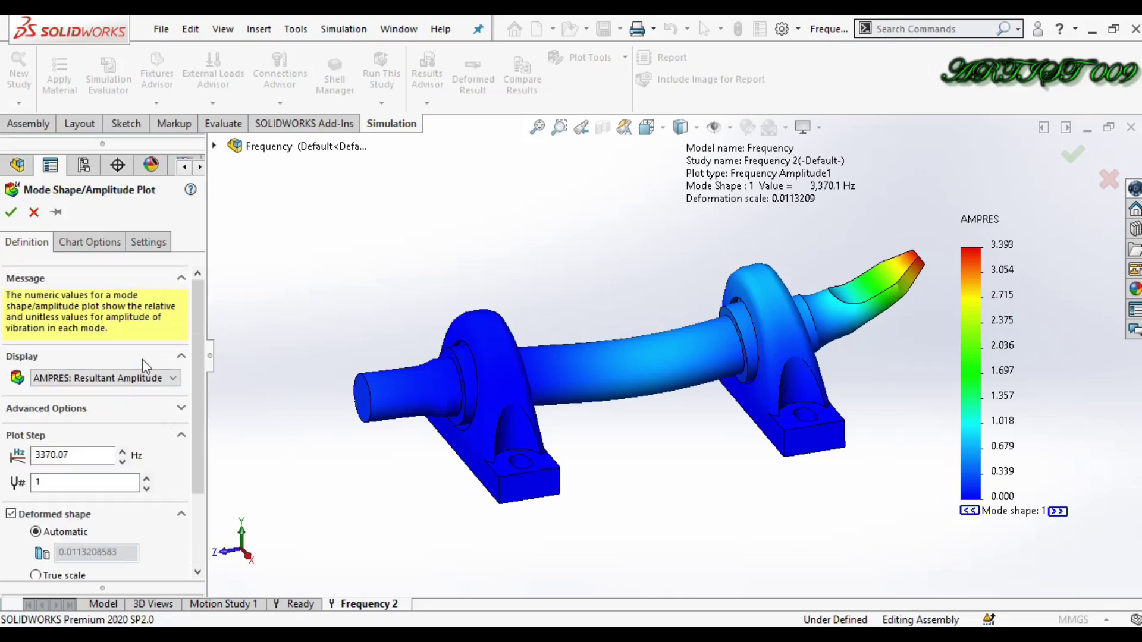
left_click(143, 378)
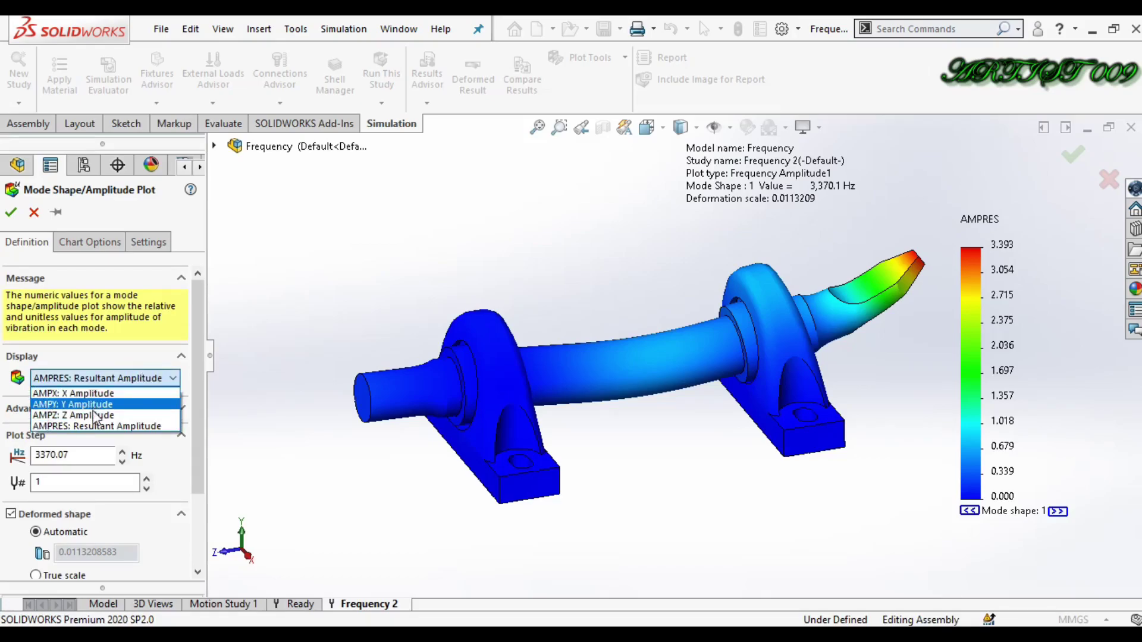
left_click(119, 426)
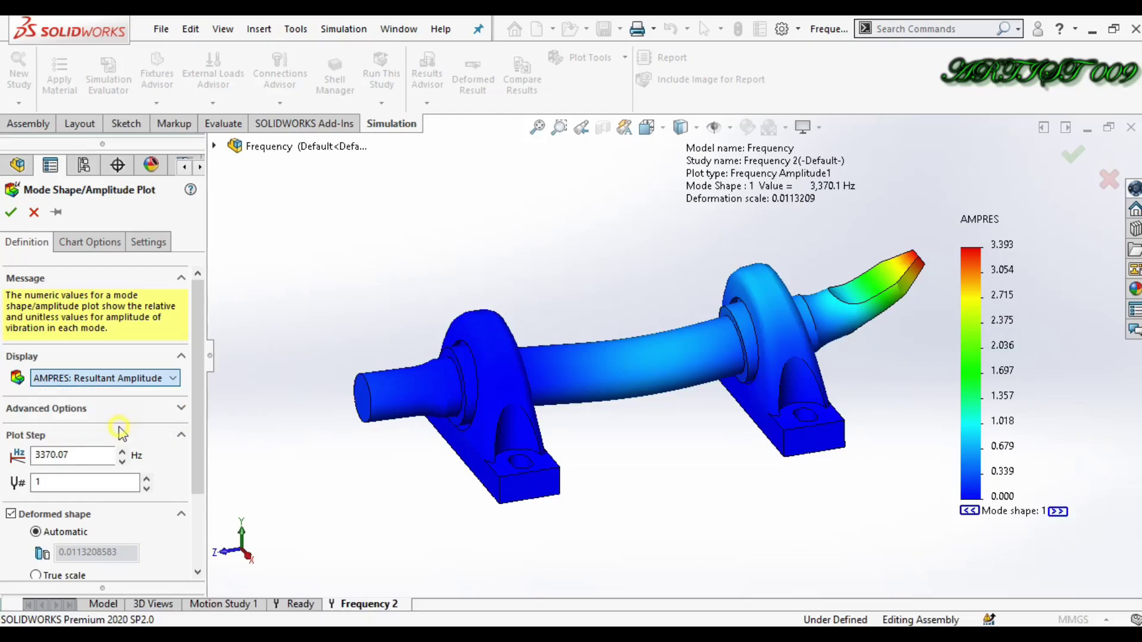
Confirm the Amplitude1 plot settings, then display and animate the Amplitude2 plot
left_click(11, 213)
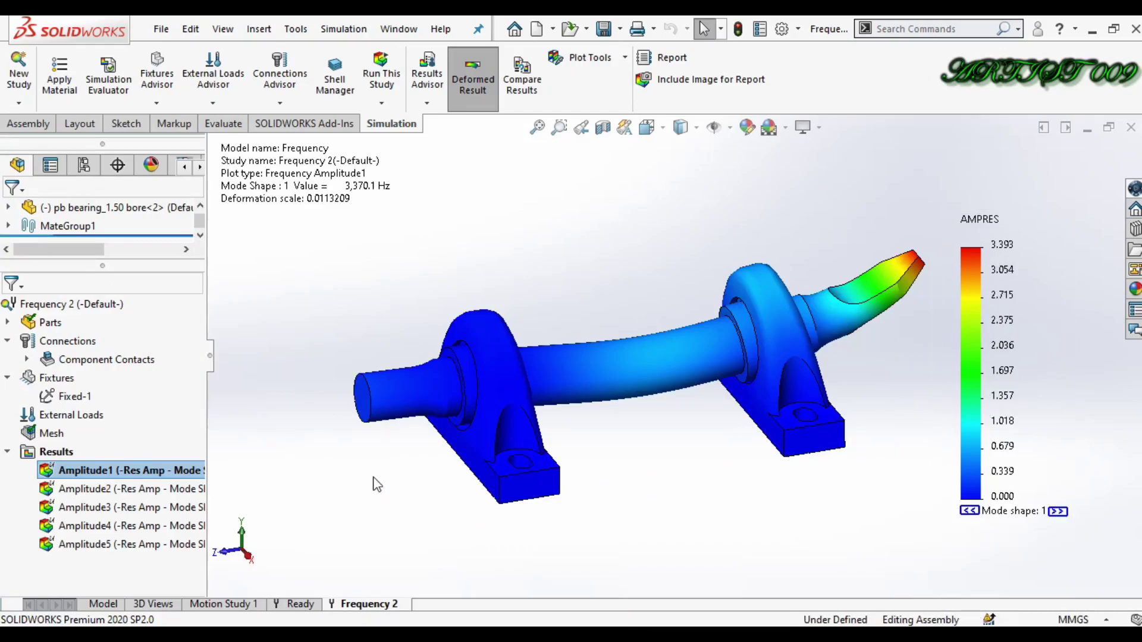
double_click(149, 488)
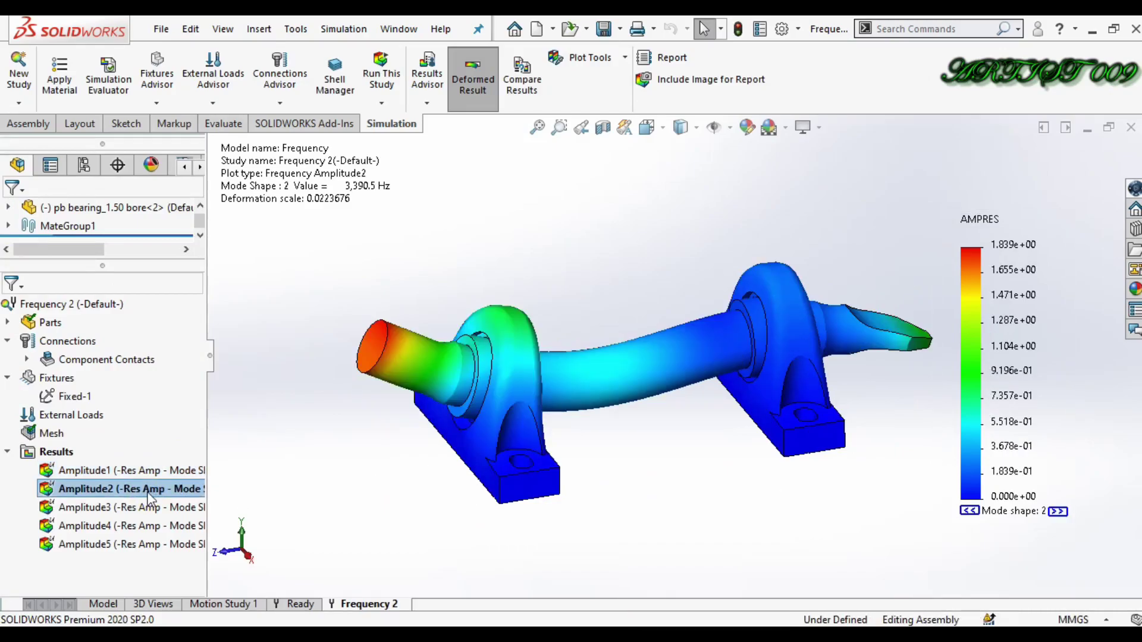
right_click(148, 493)
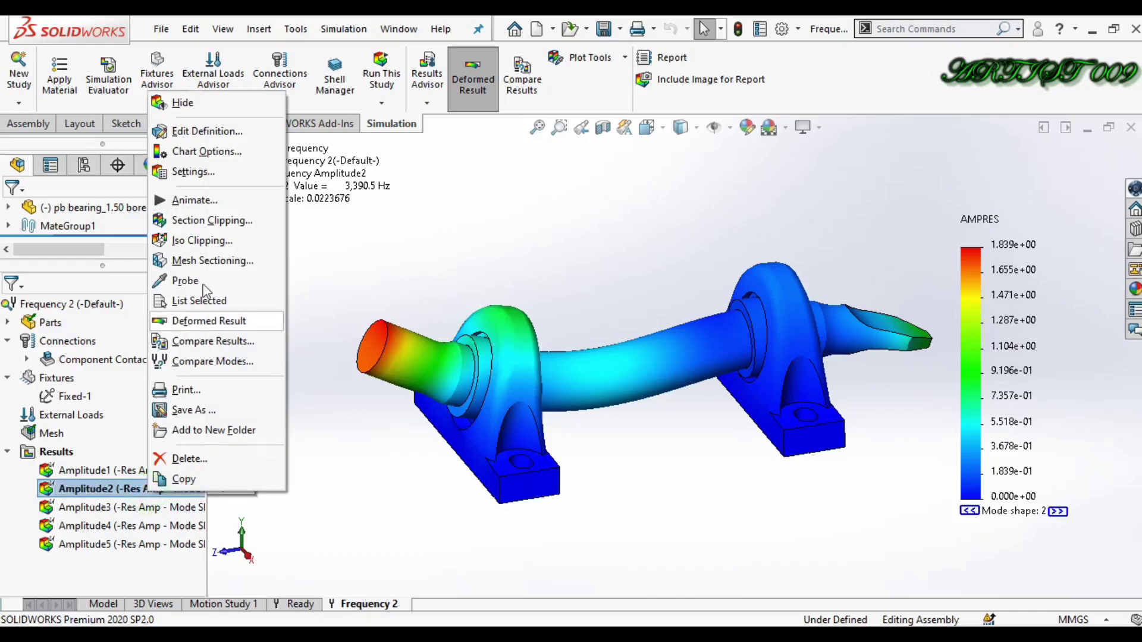
left_click(214, 203)
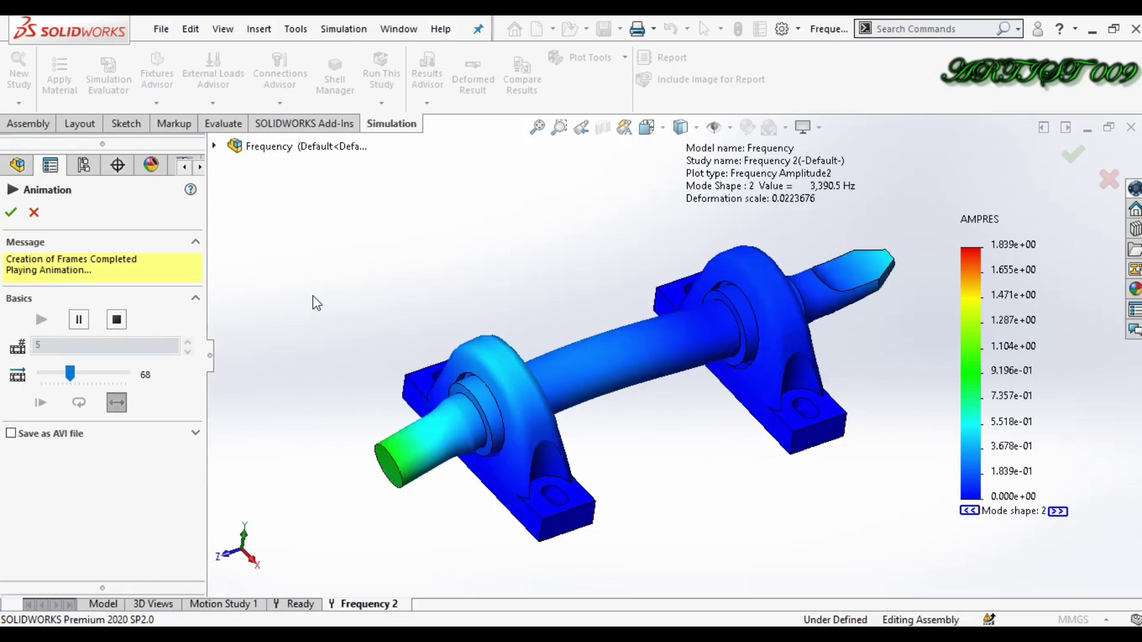
Leave the mode 2 animation playing and point out its 3,390.5 Hz frequency
left_click(11, 213)
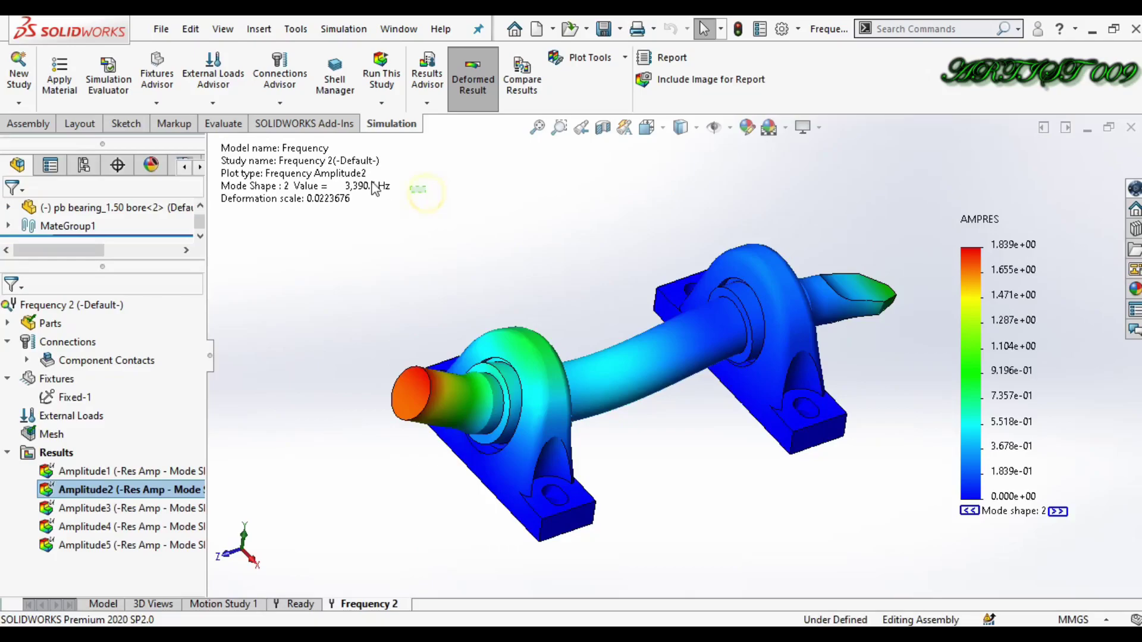
left_click_drag(372, 184, 331, 182)
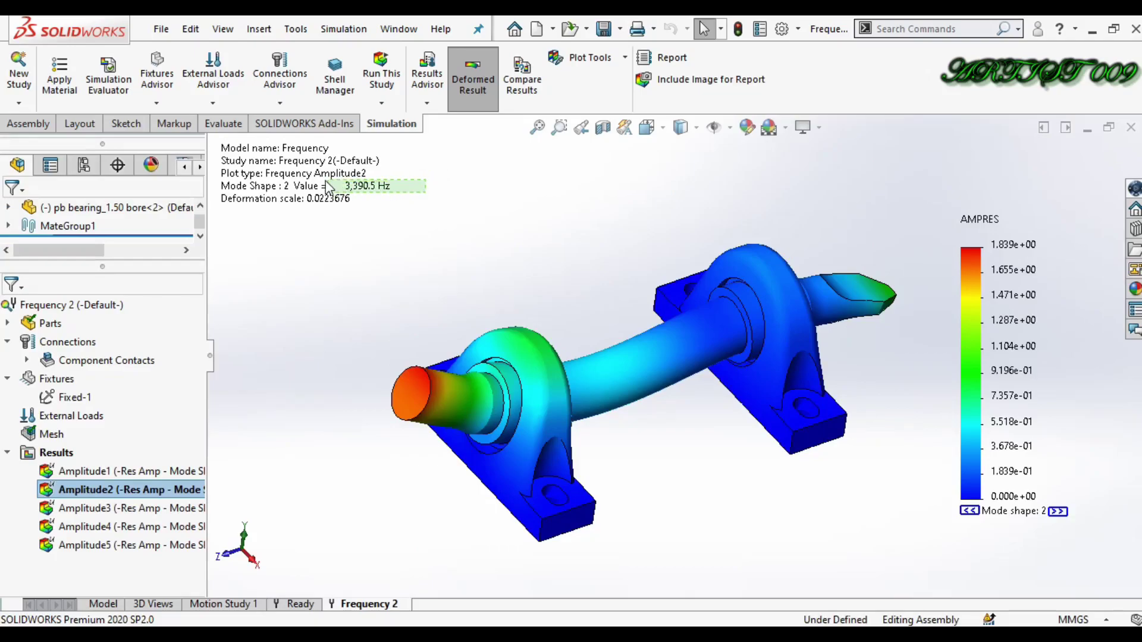
left_click_drag(327, 186, 328, 186)
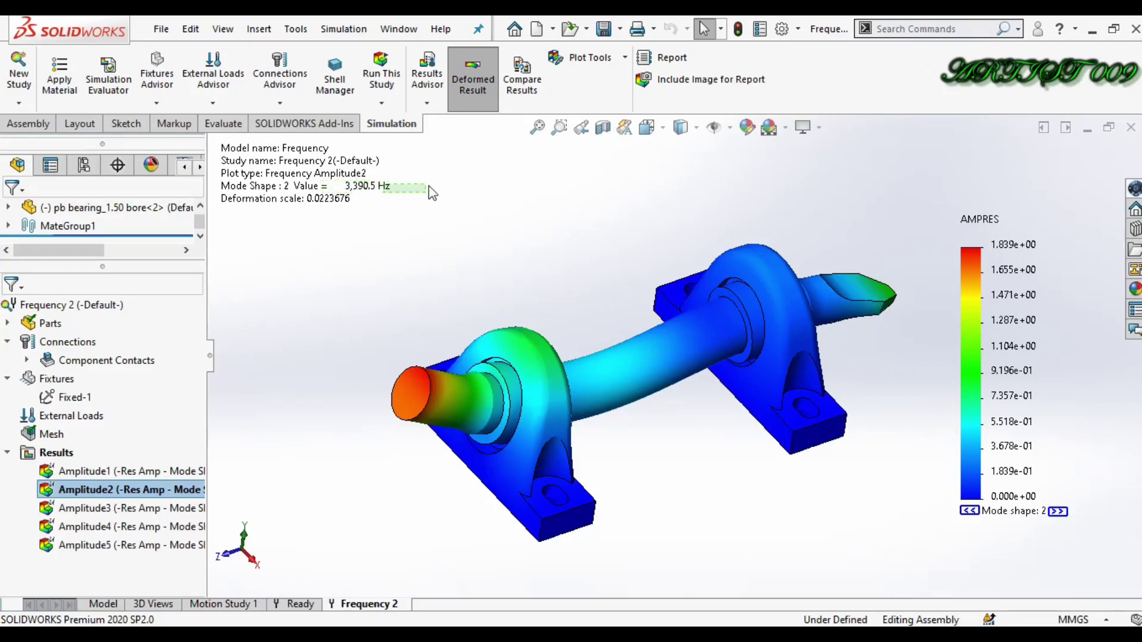
left_click_drag(437, 191, 330, 185)
Show the Amplitude5 plot at 4,589.2 Hz and compute 4589.2 × 60 = 275,352 in Calculator
double_click(132, 542)
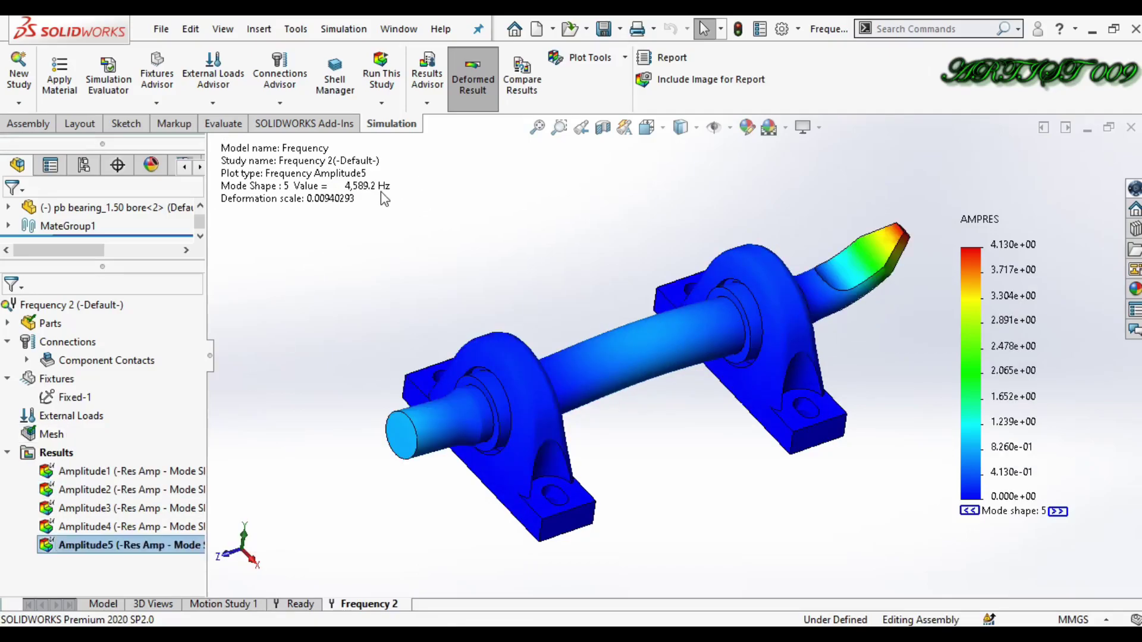
left_click_drag(411, 200, 333, 179)
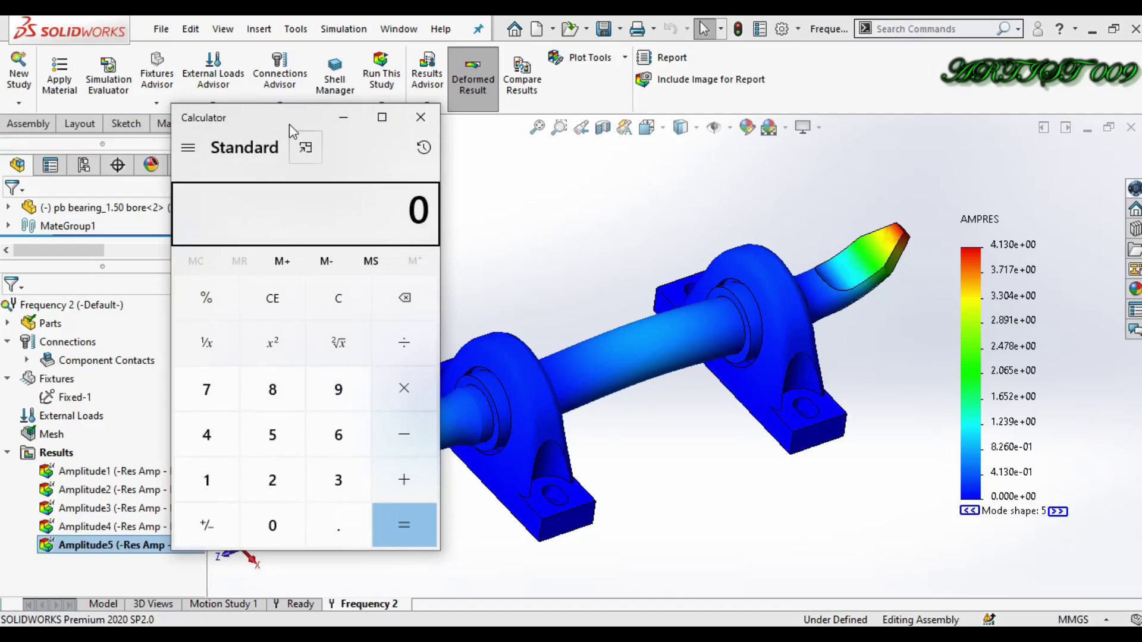
left_click_drag(279, 113, 647, 118)
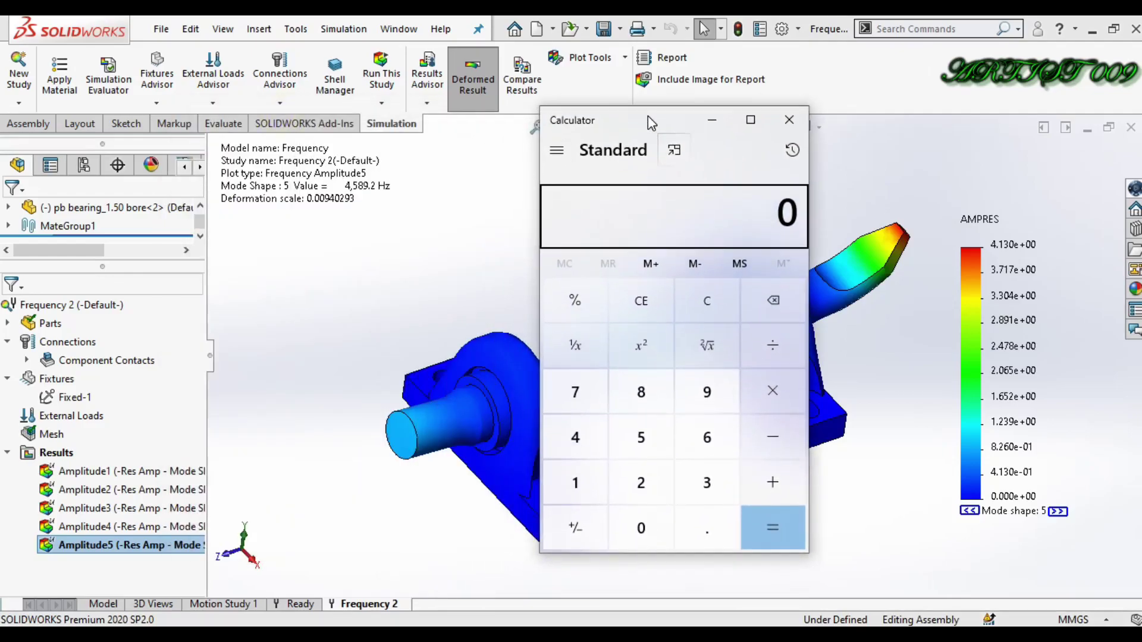
type("4")
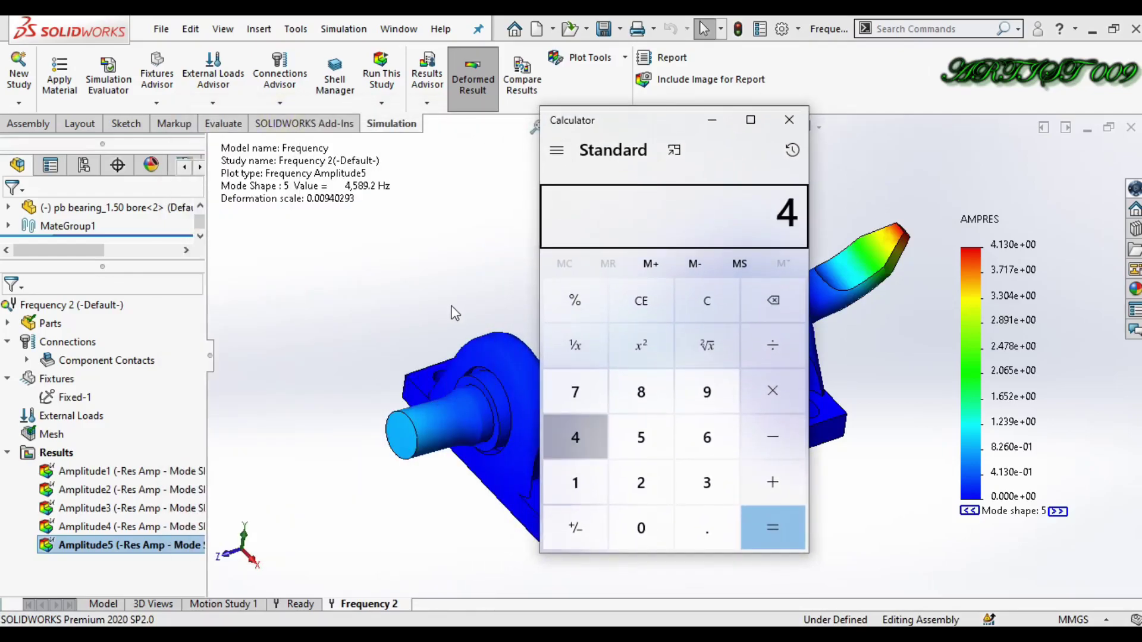
type(",589.")
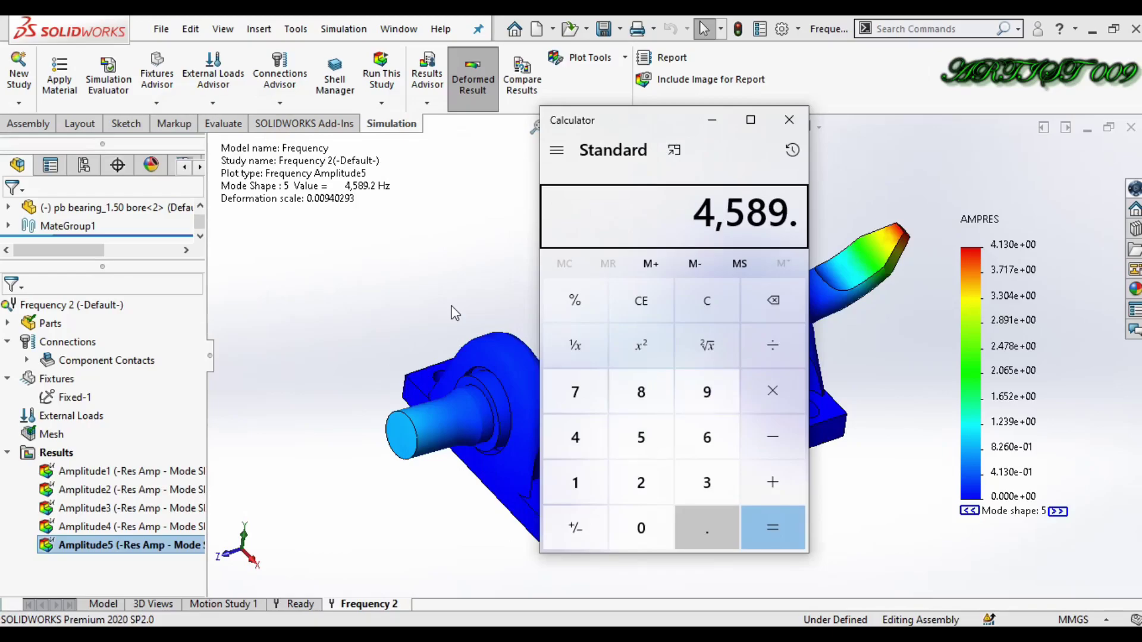
type("2")
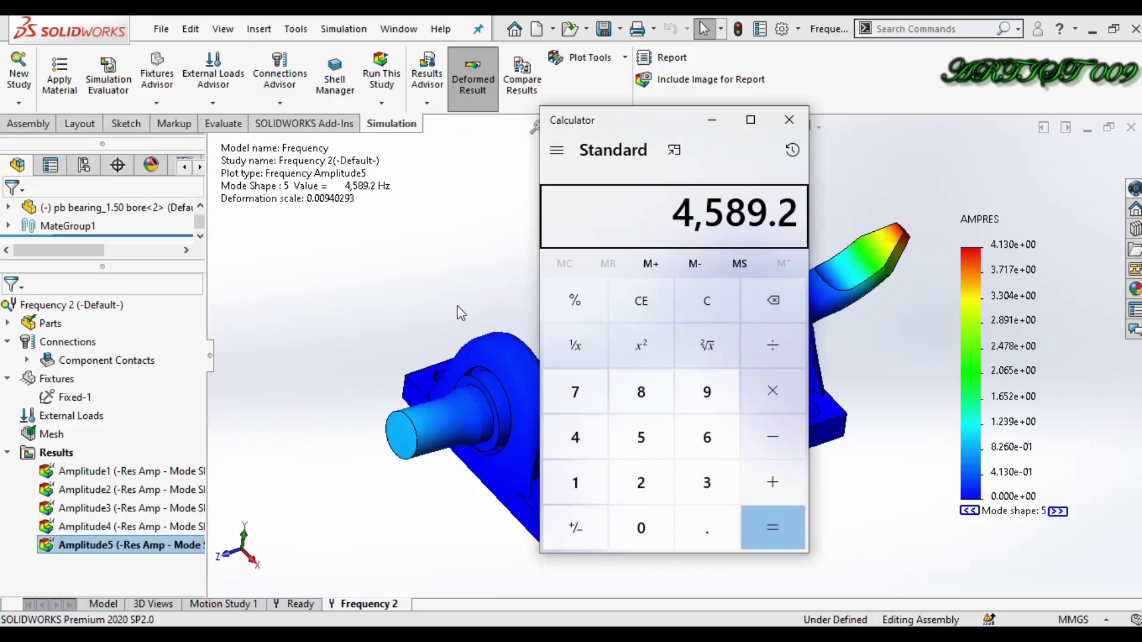
left_click(768, 387)
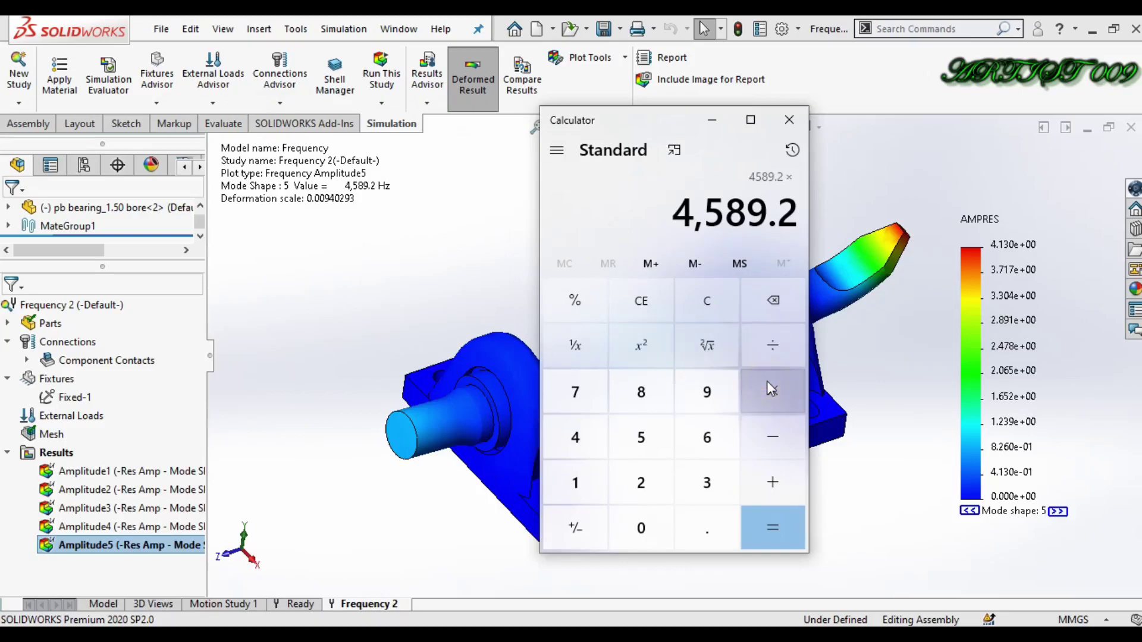
type("60")
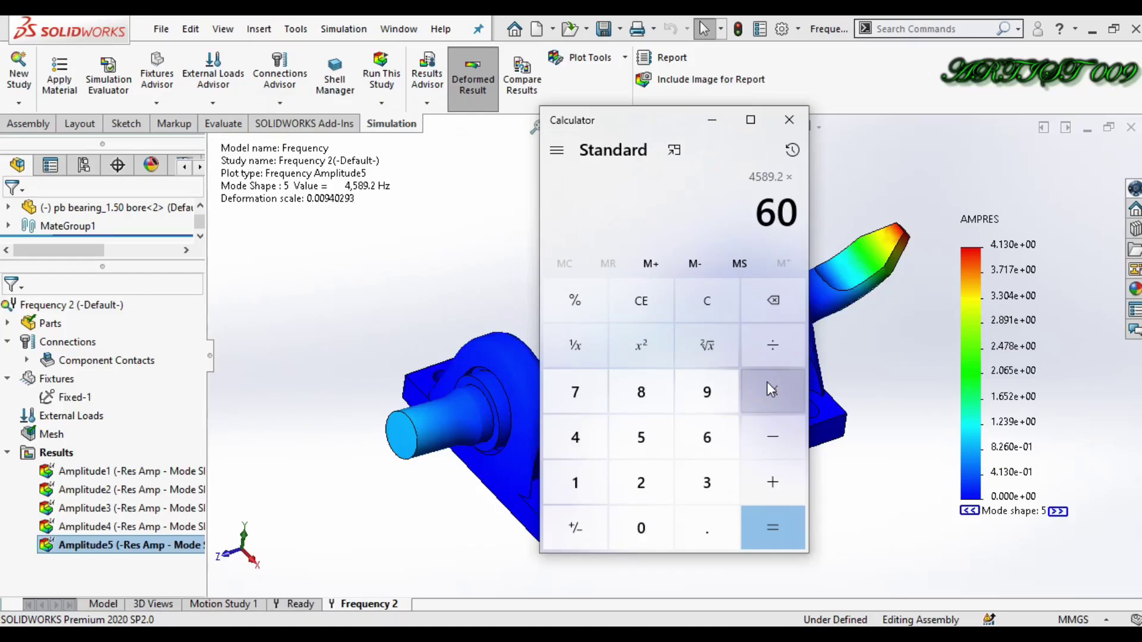
left_click(784, 518)
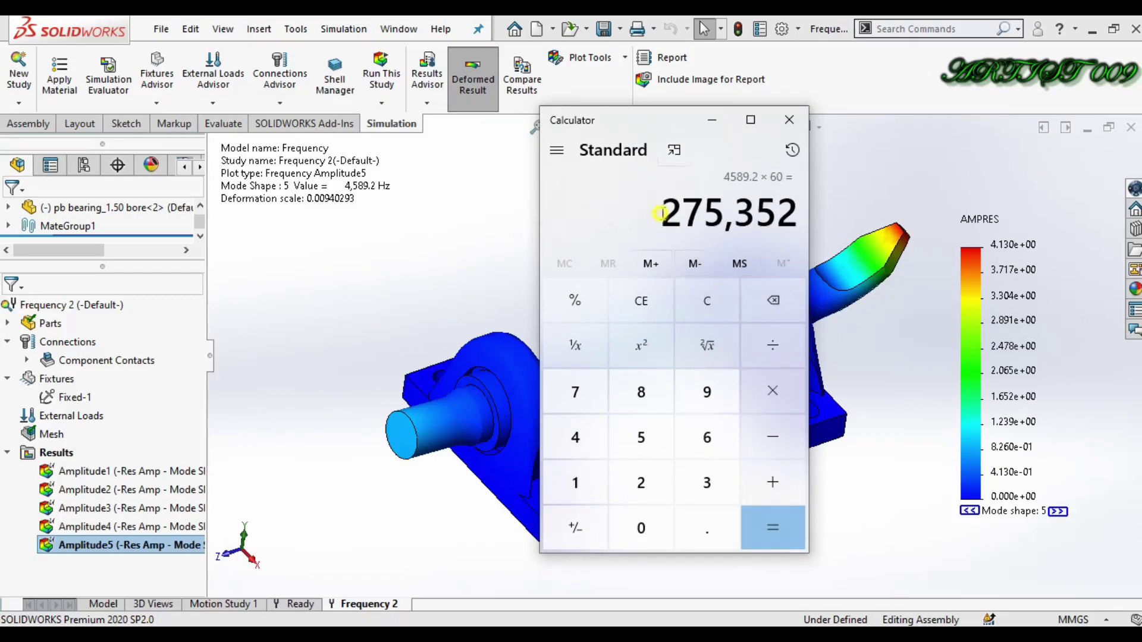
left_click_drag(662, 124, 171, 127)
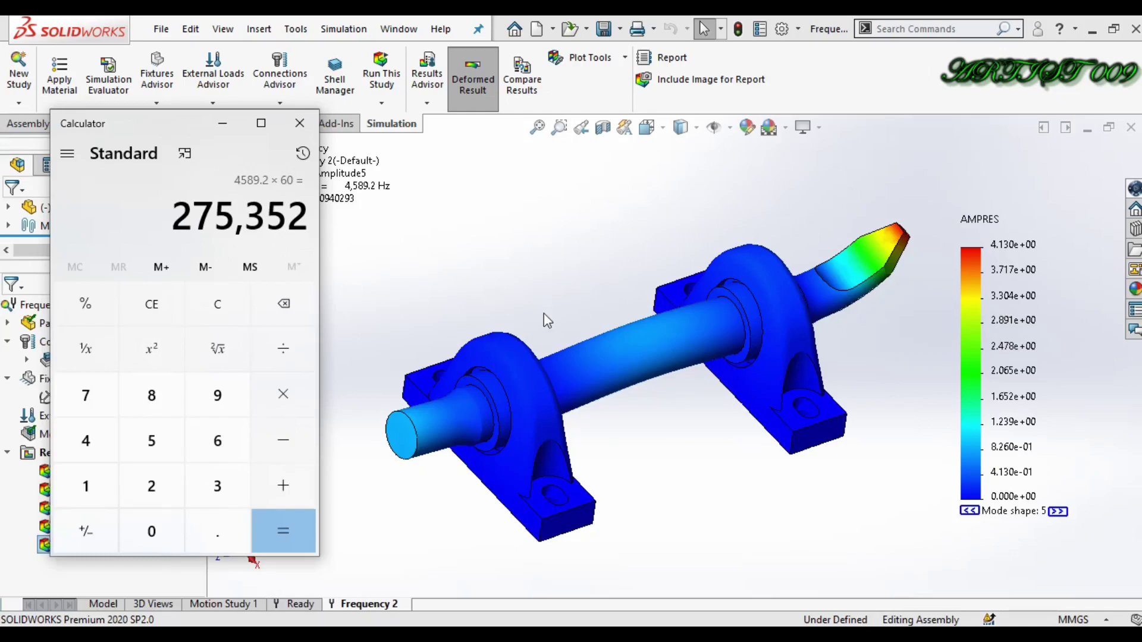
With Calculator closed, show the mode 1 Amplitude1 plot at 3,370.1 Hz and preview its animation
key("Left")
key("Up")
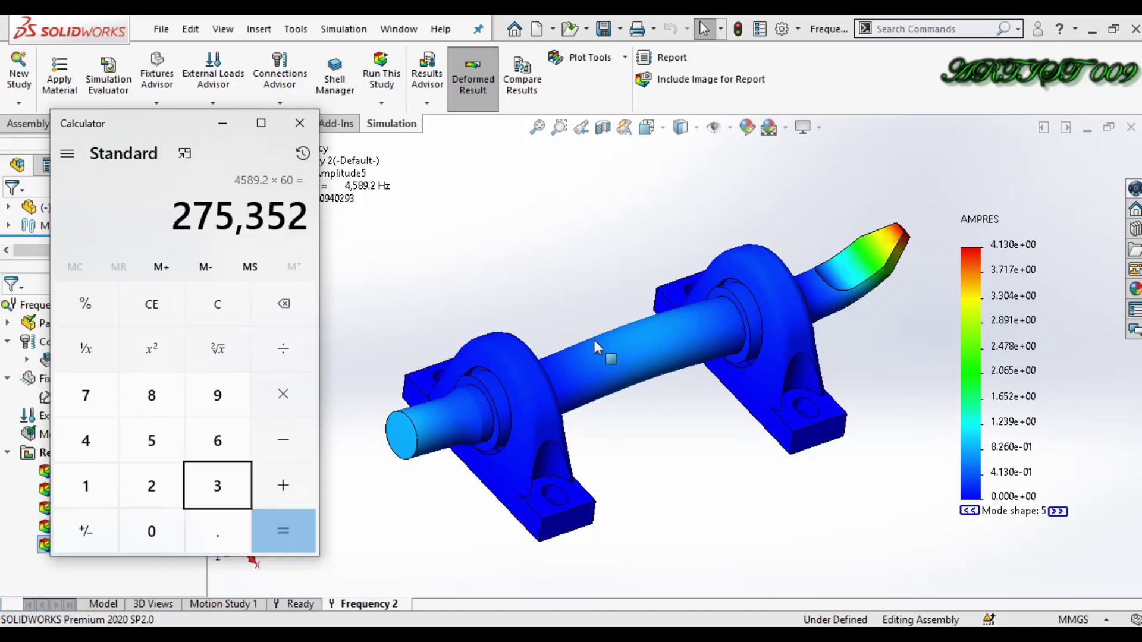
left_click(298, 122)
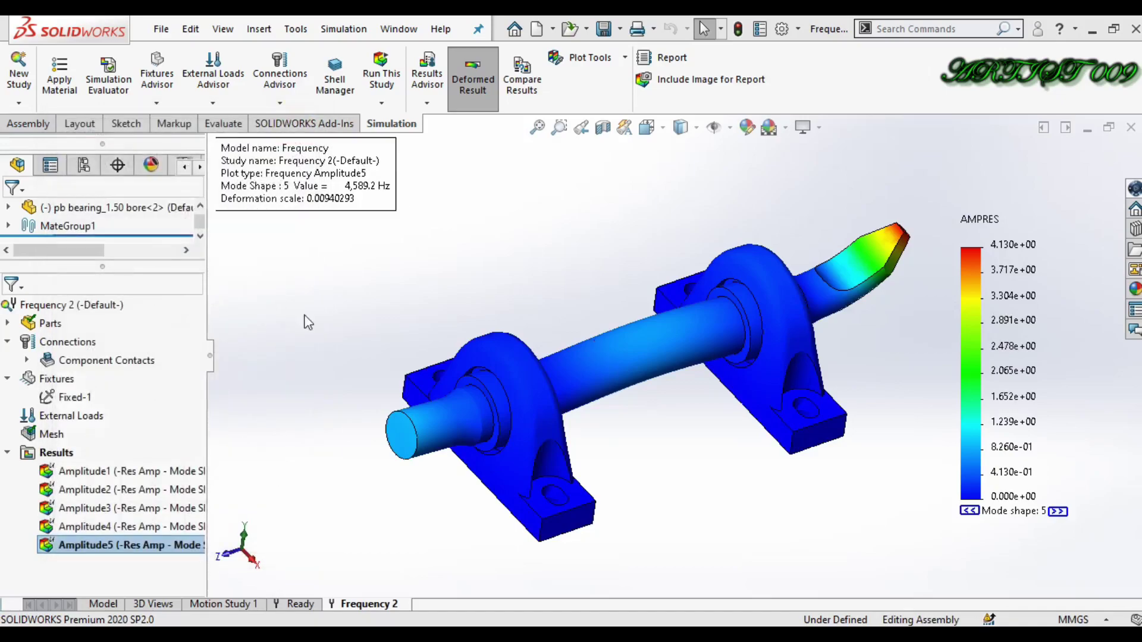
left_click(177, 472)
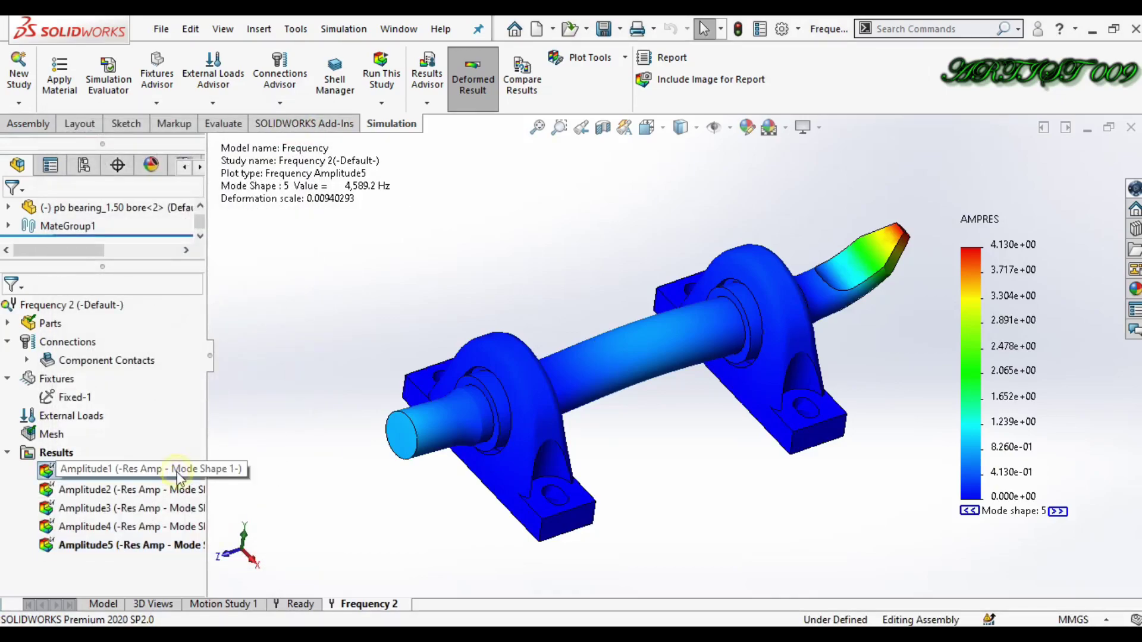
right_click(177, 473)
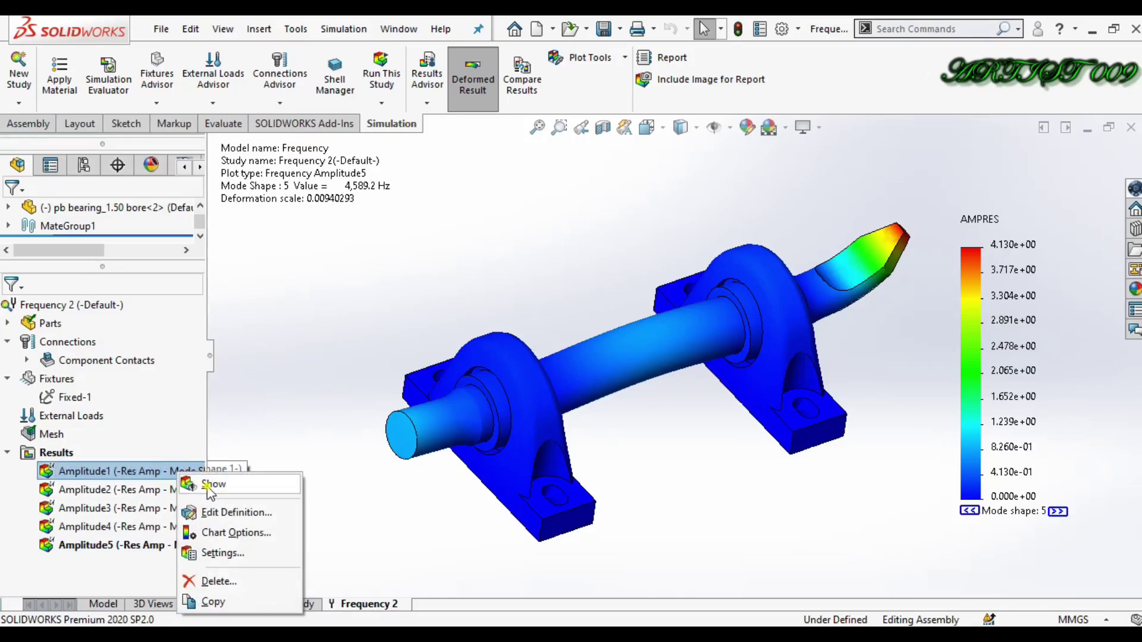
left_click(208, 486)
right_click(174, 470)
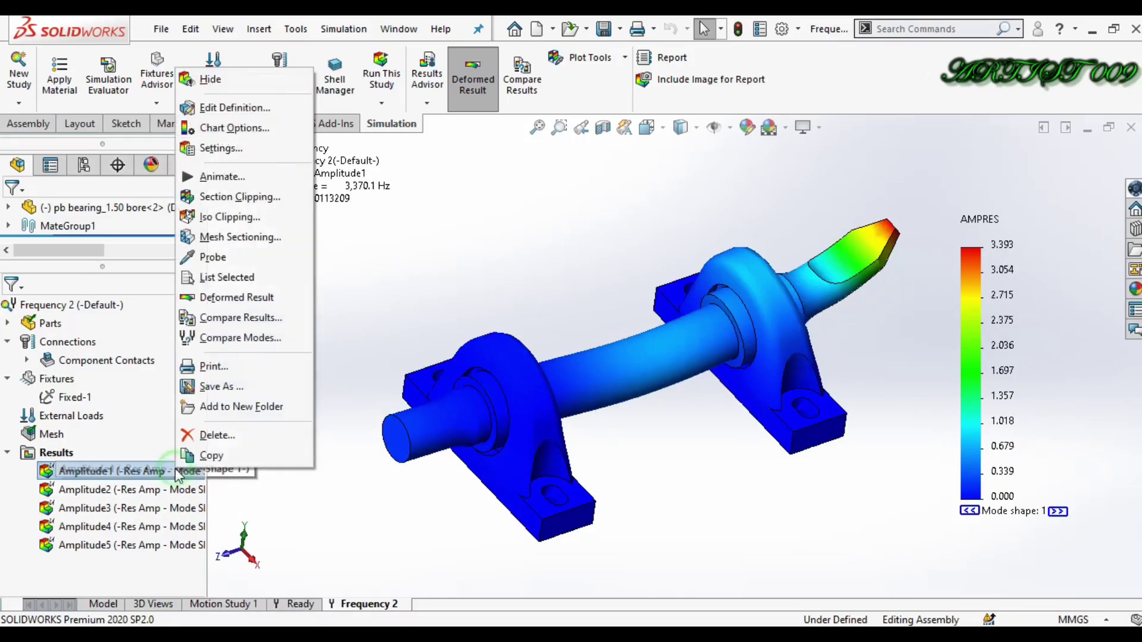
left_click(238, 178)
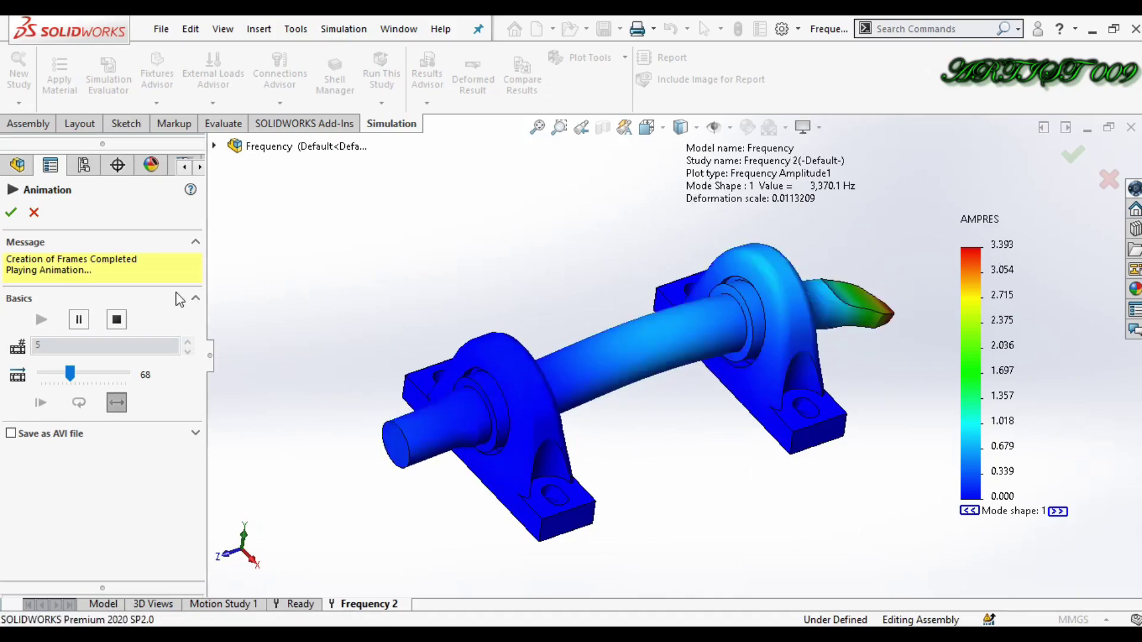
left_click(11, 213)
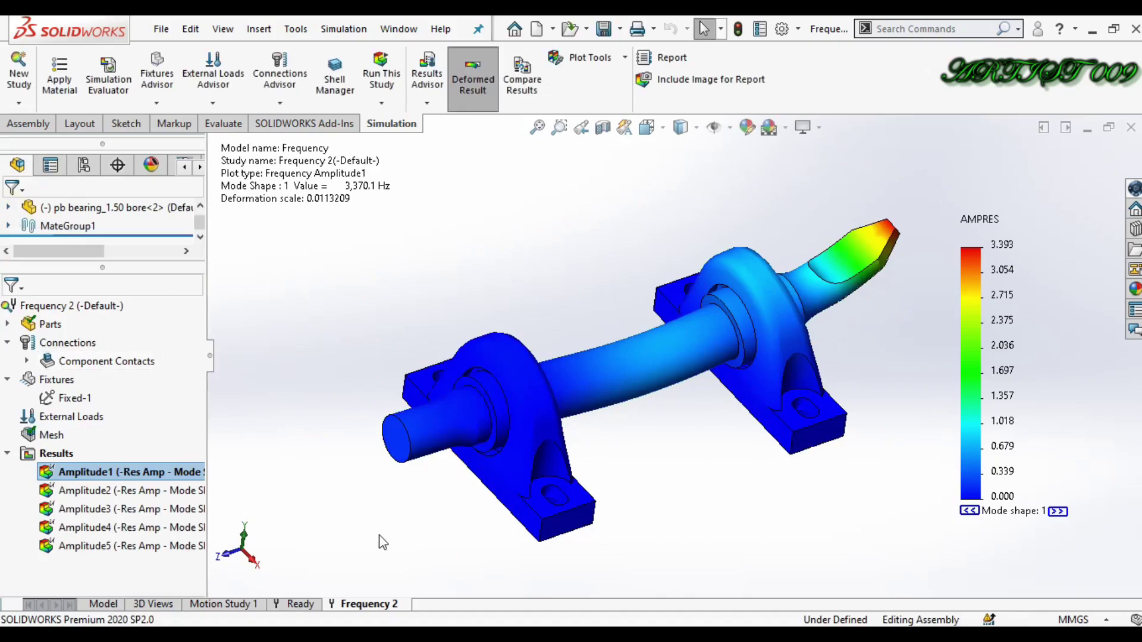
Launch Windows Calculator from search and move it beside the results tree
key("super")
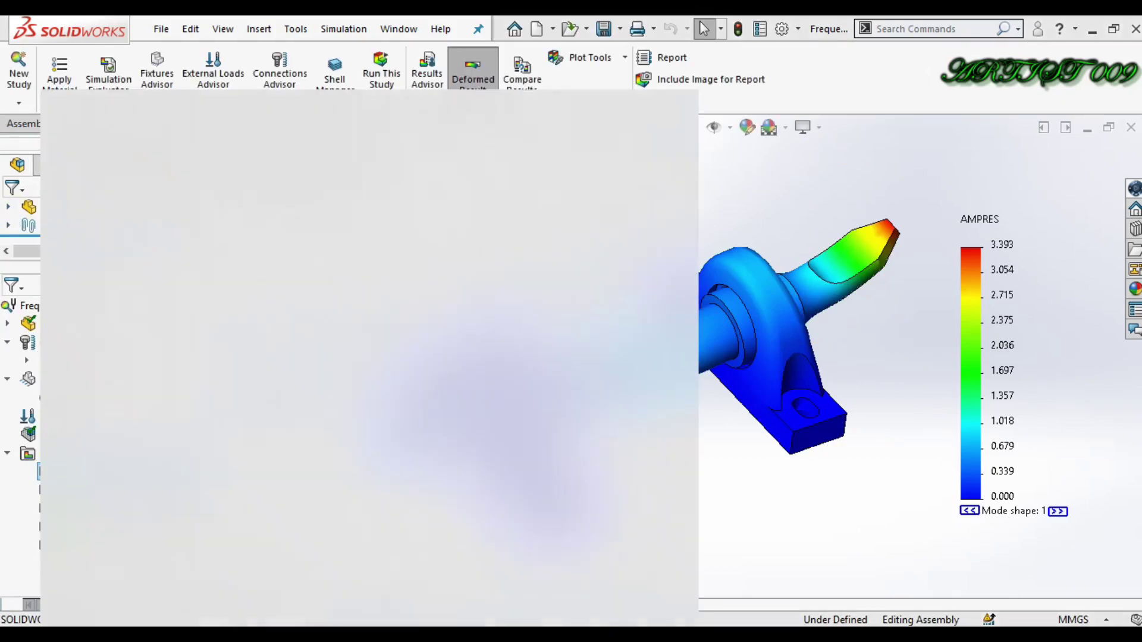
type("ca")
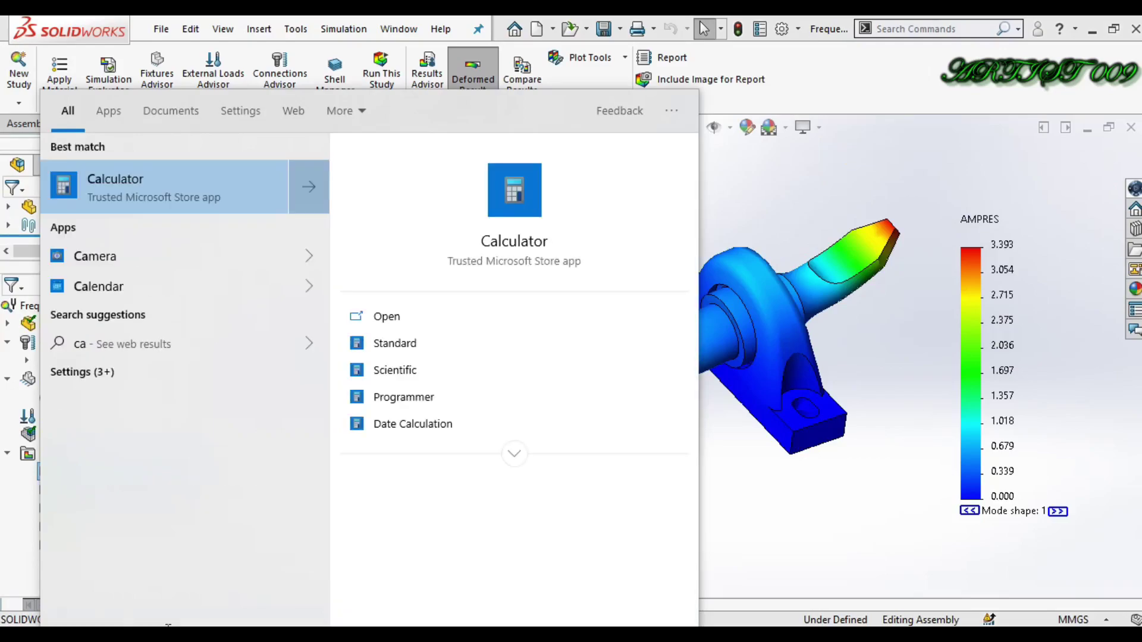
left_click(198, 182)
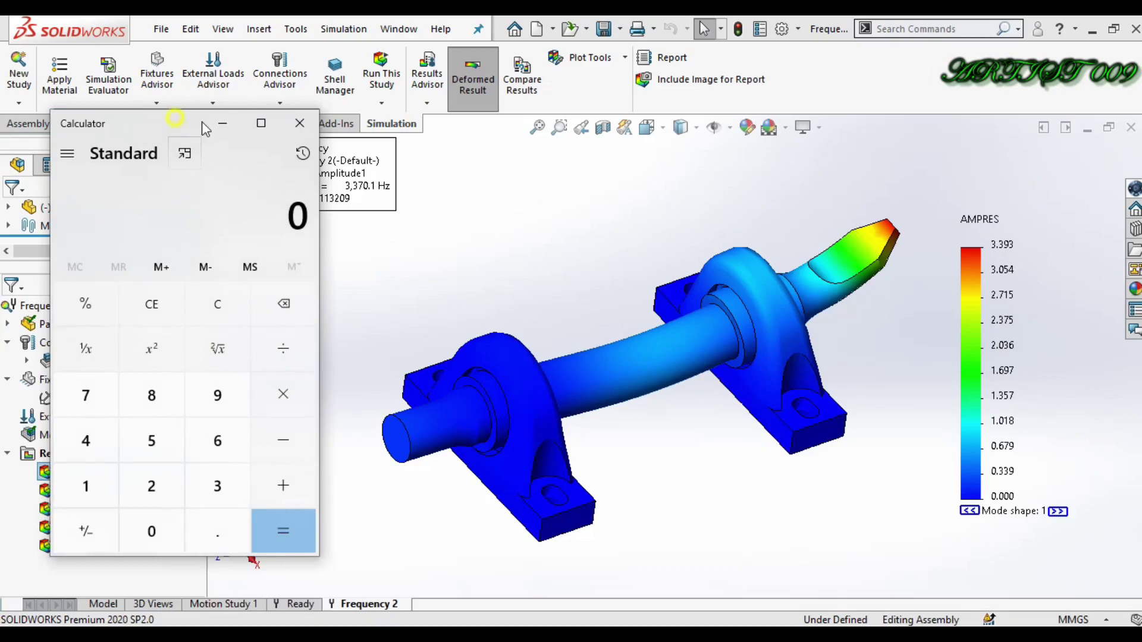
left_click_drag(202, 121, 672, 124)
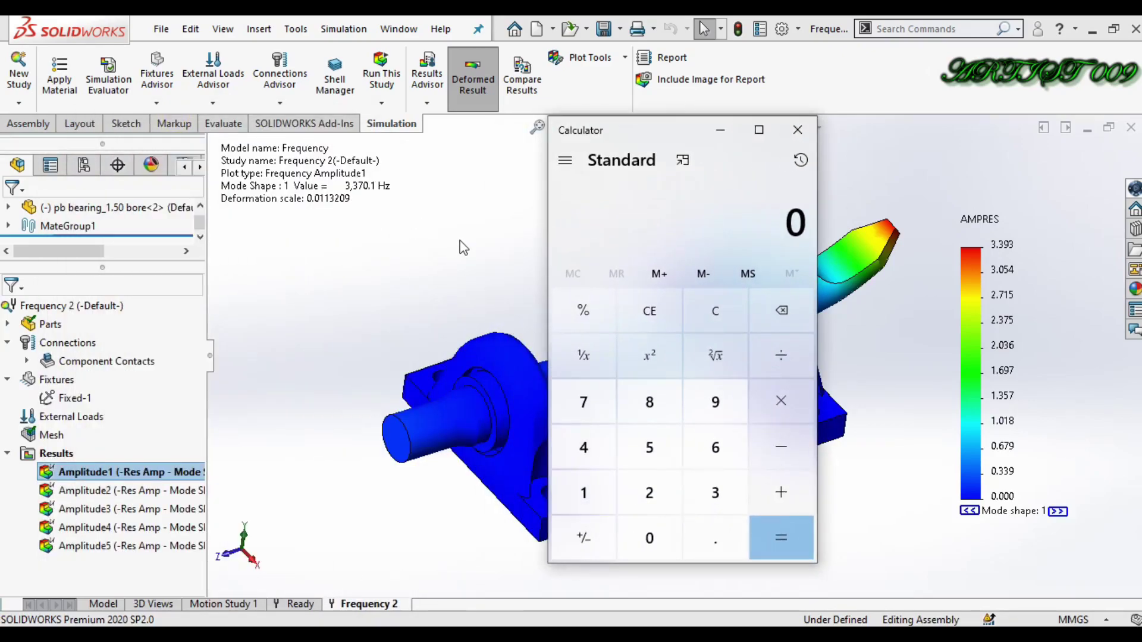
Compute 3370.1 × 60 = 202,206 rpm in Calculator, then move it aside
type("3,37")
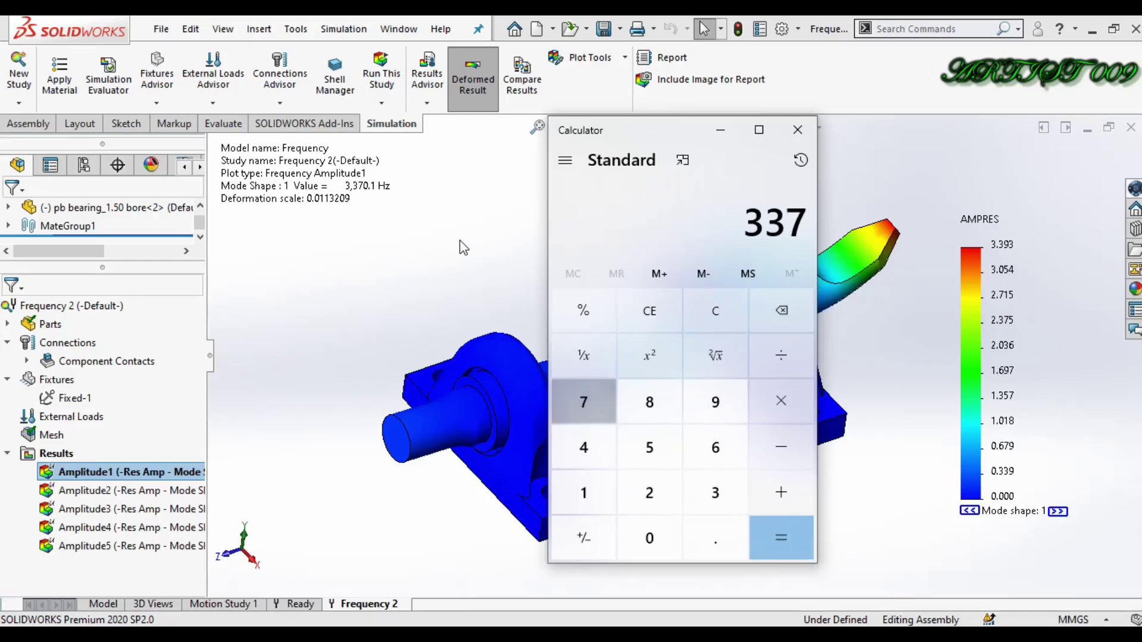
type("0.")
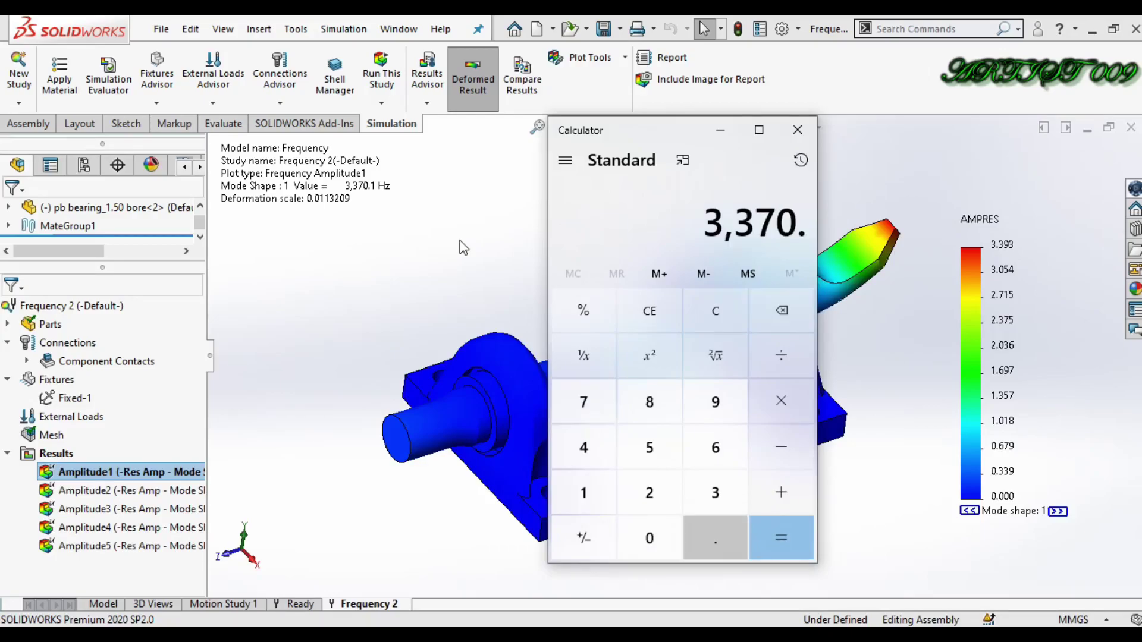
type("1")
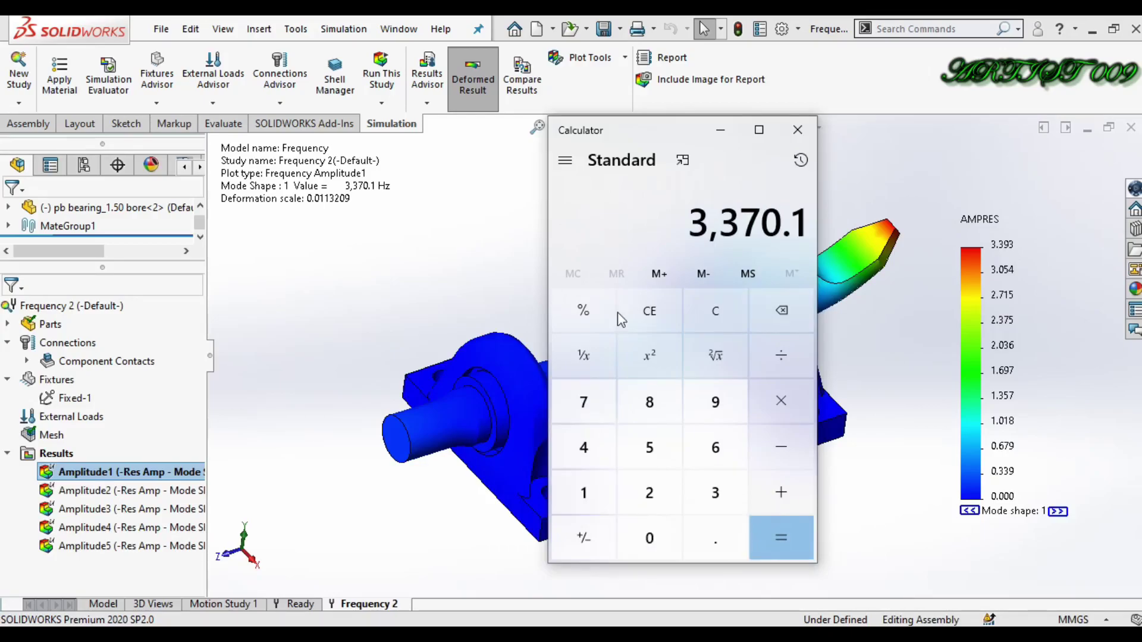
left_click(781, 400)
type("6")
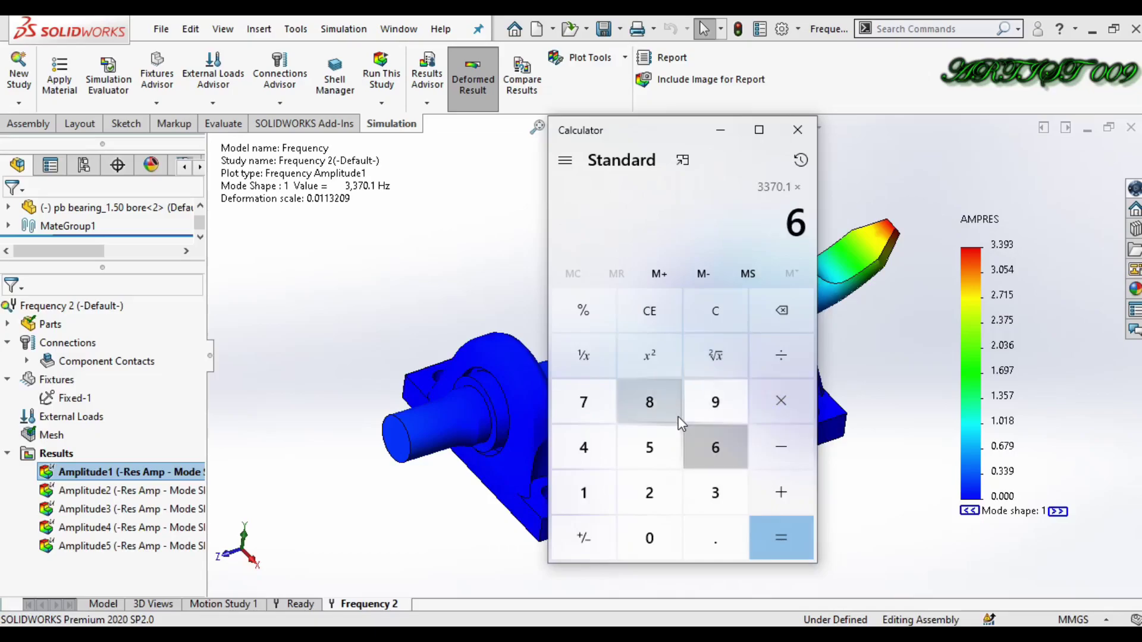
type("0")
left_click(779, 544)
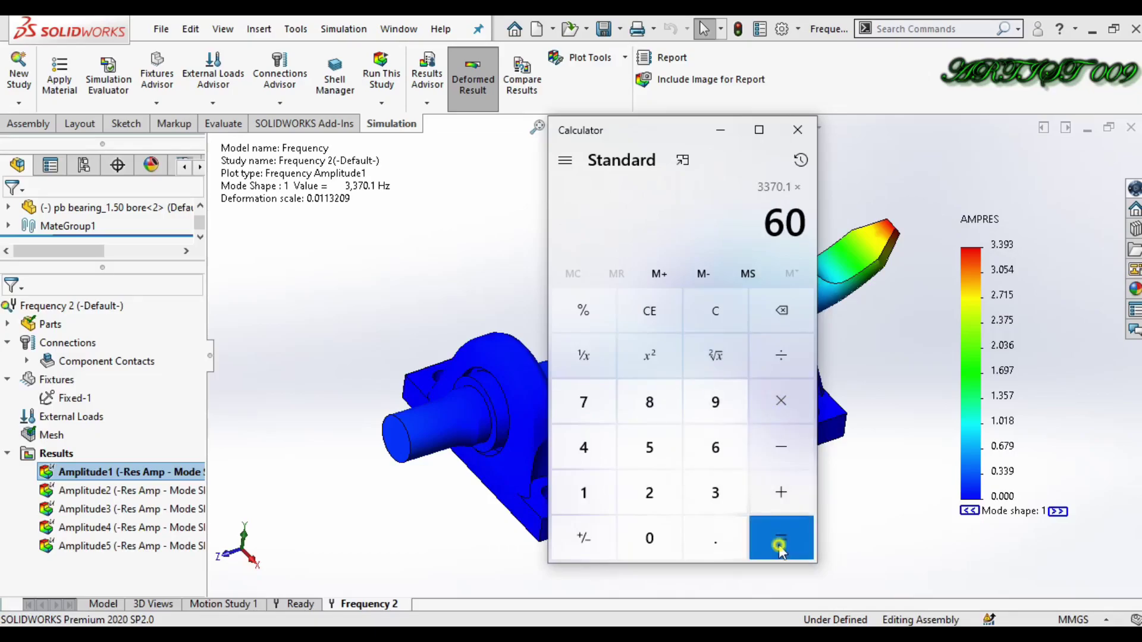
left_click_drag(665, 129, 170, 123)
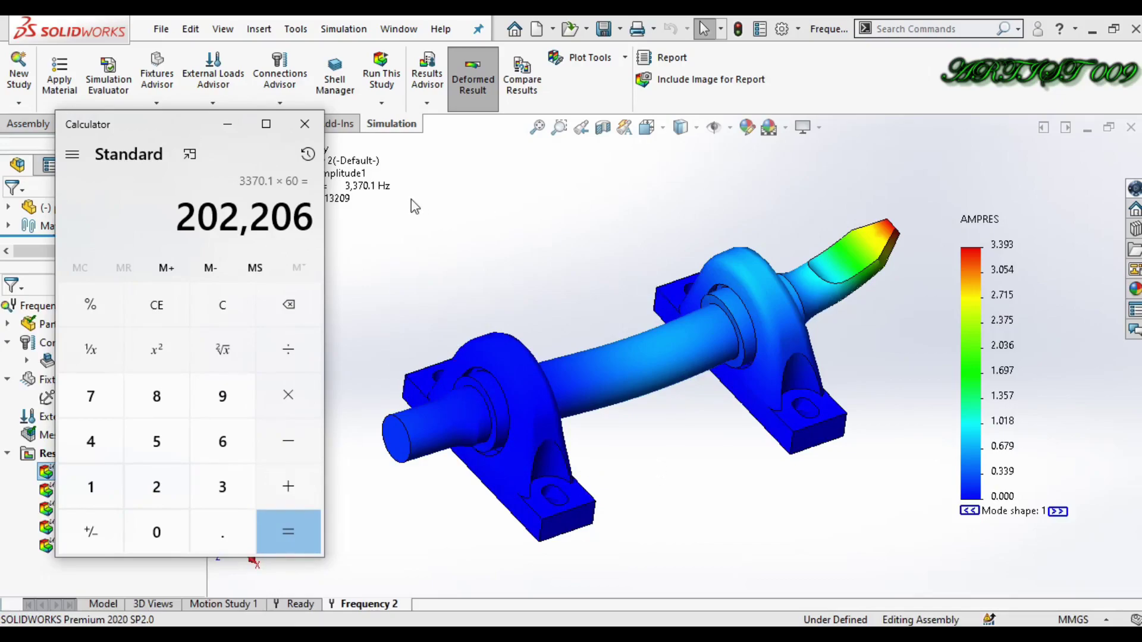
Minimize Calculator and replay the Amplitude1 mode 1 shape animation
left_click(227, 124)
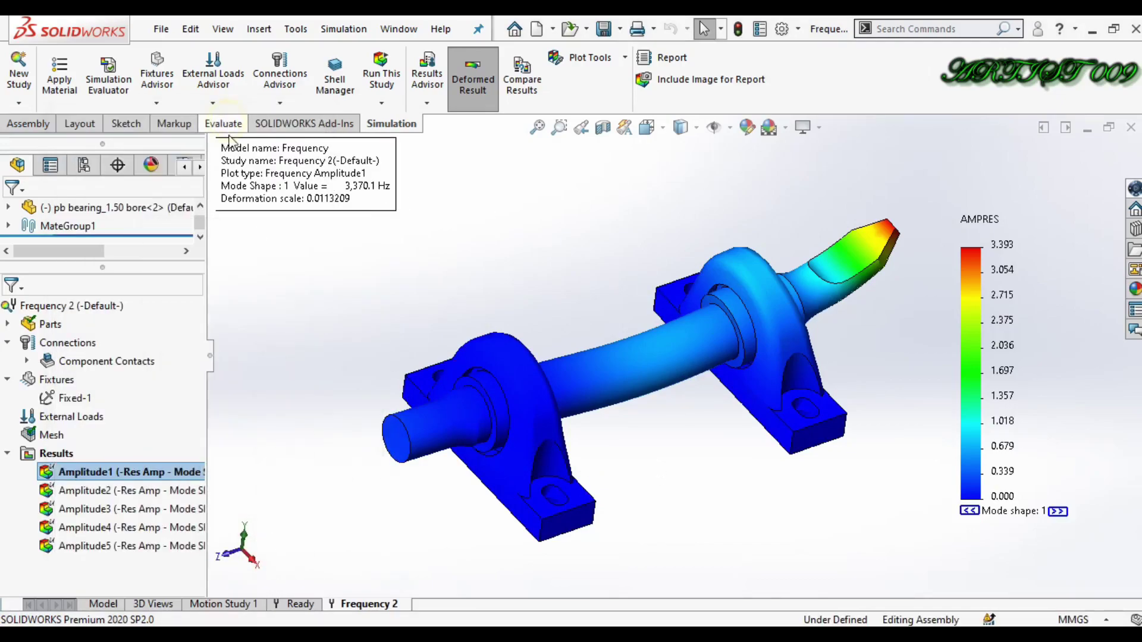
left_click(164, 473)
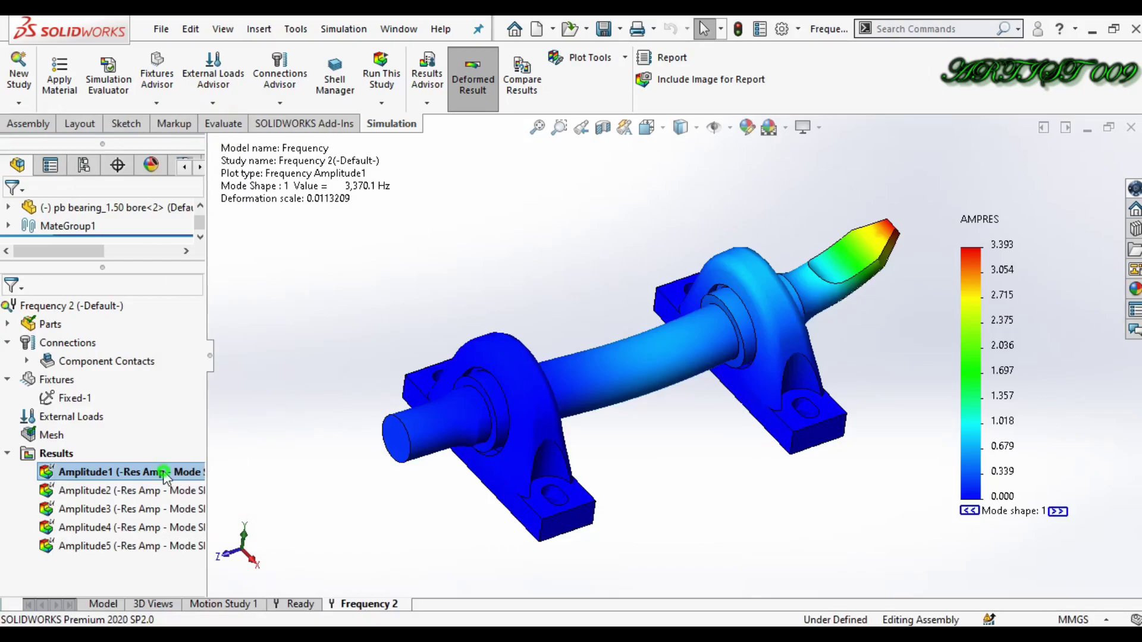
right_click(163, 473)
left_click(197, 178)
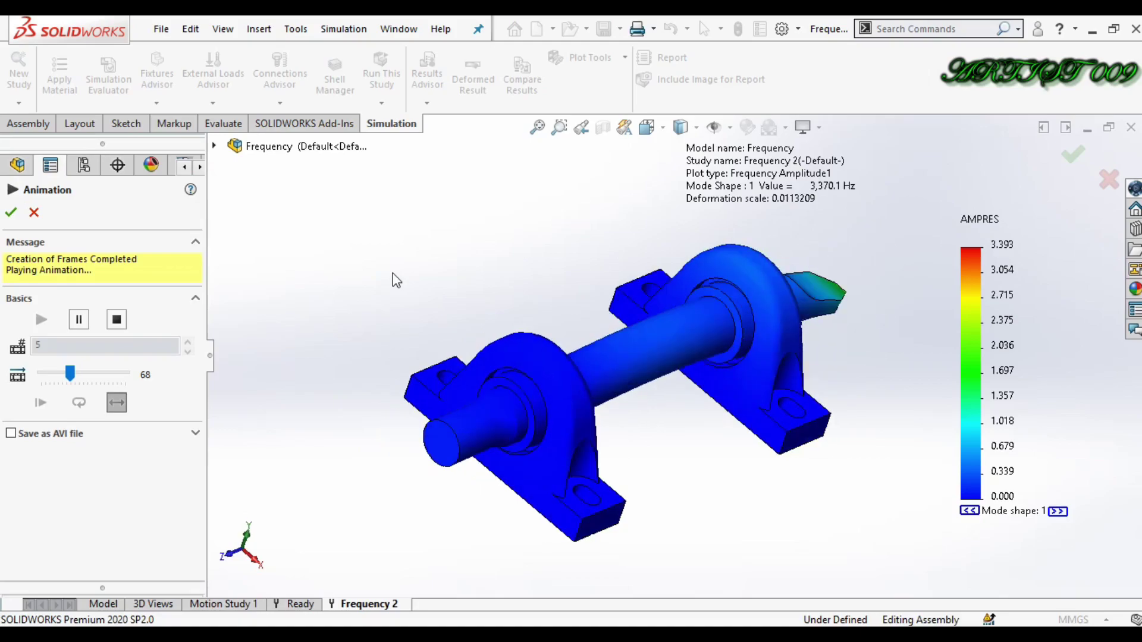
left_click(12, 214)
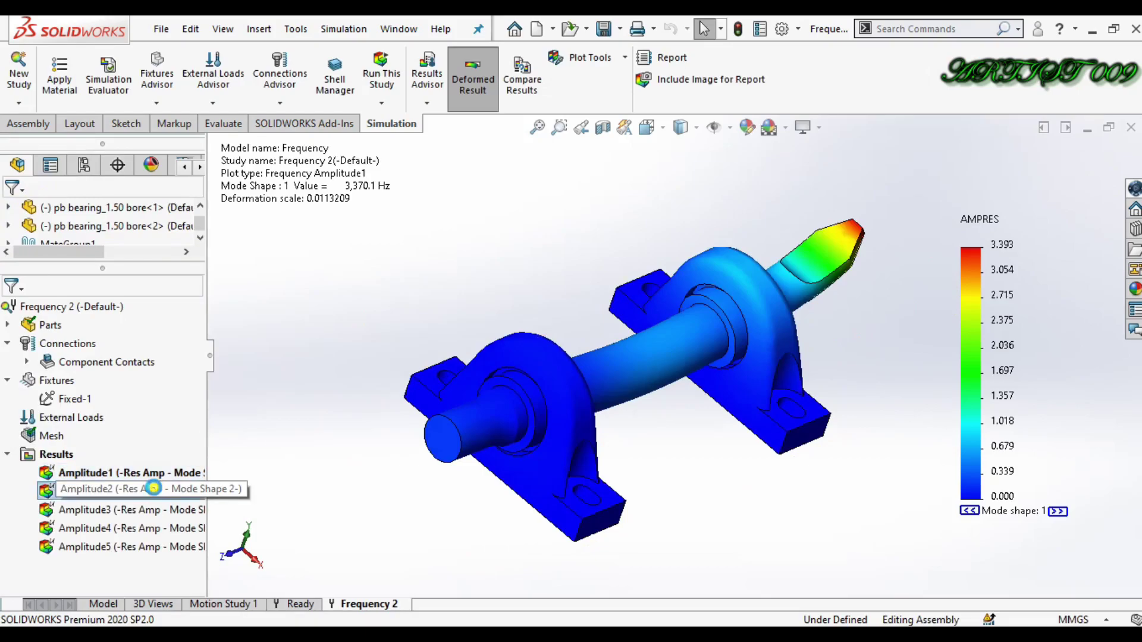
Activate the Amplitude2 plot (mode 2, 3,390.5 Hz) and play its animation
double_click(153, 488)
right_click(153, 488)
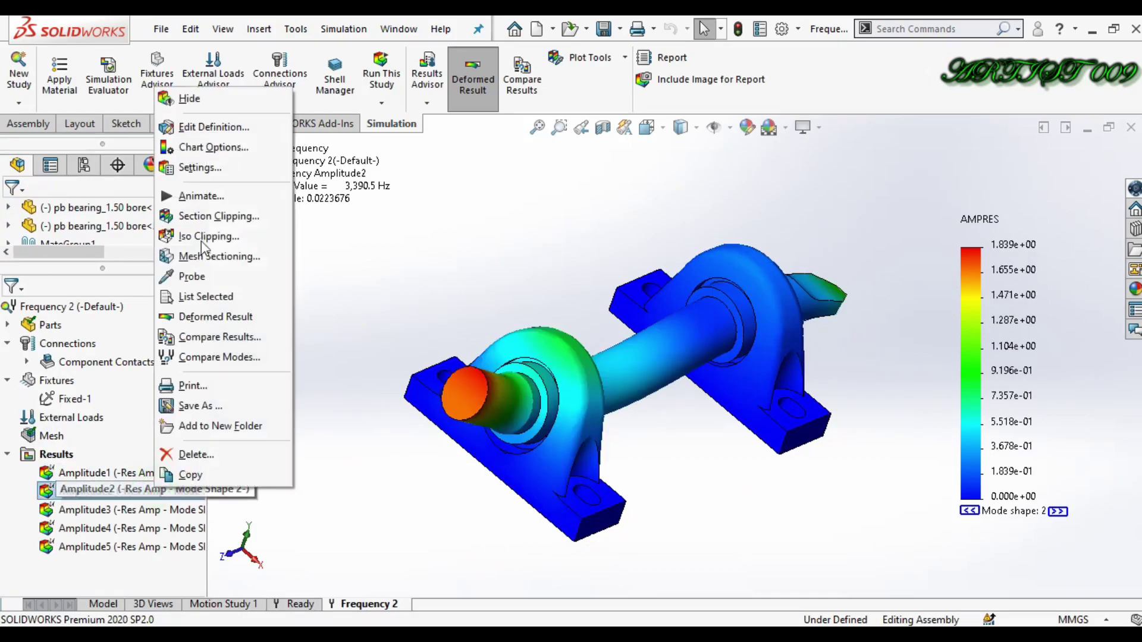
left_click(201, 195)
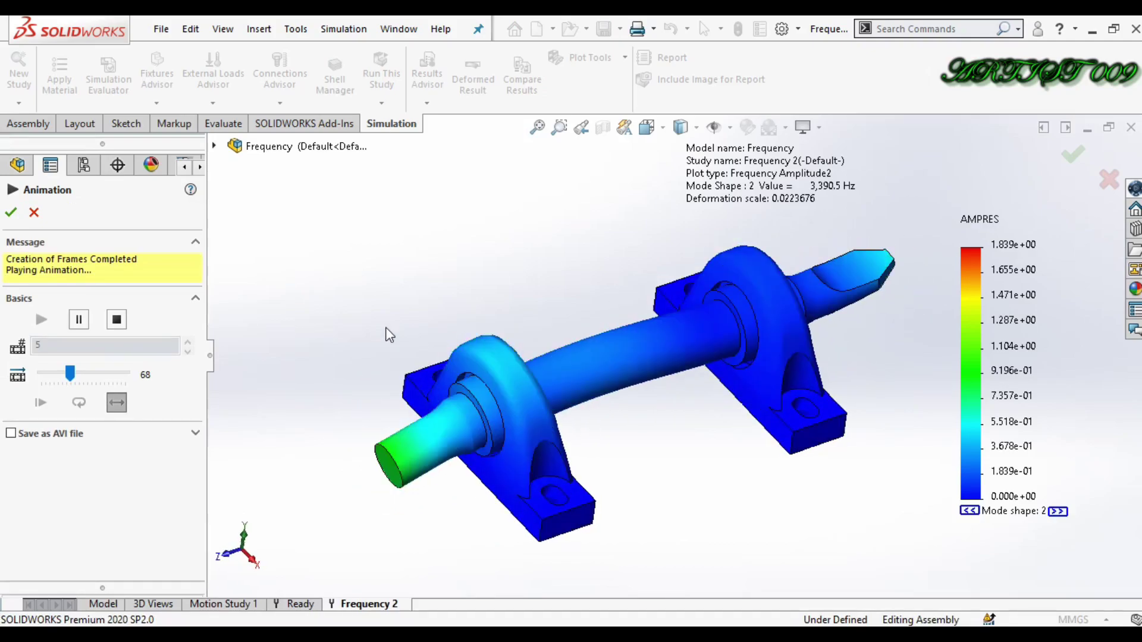
left_click(11, 212)
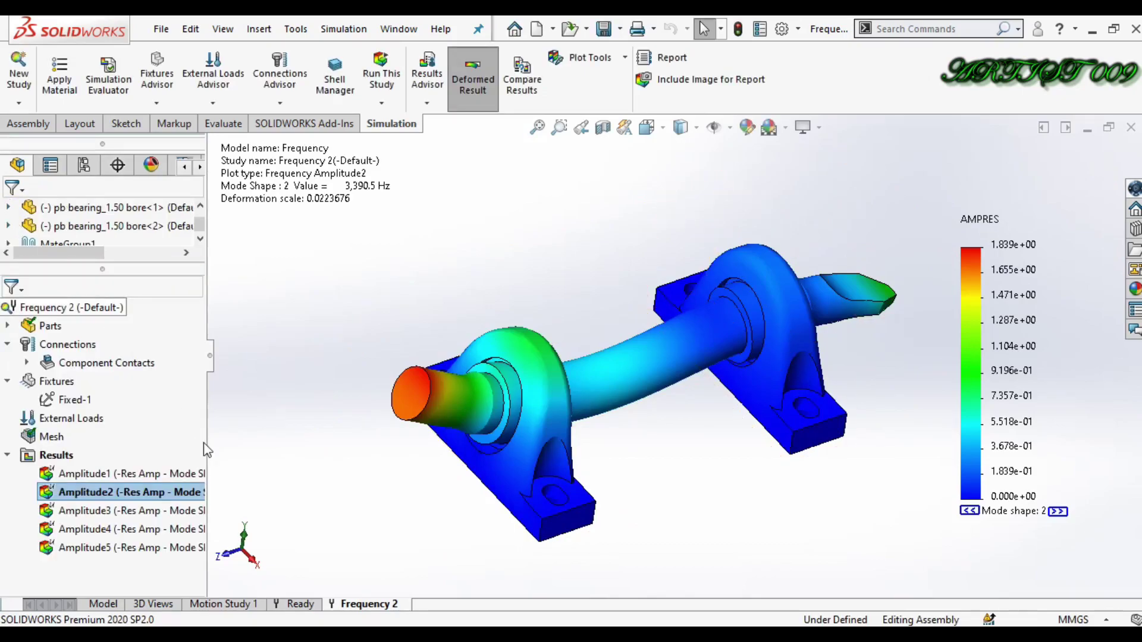
Activate the Amplitude3 plot (mode 3, 3,620.4 Hz) and play its animation
double_click(178, 510)
right_click(179, 510)
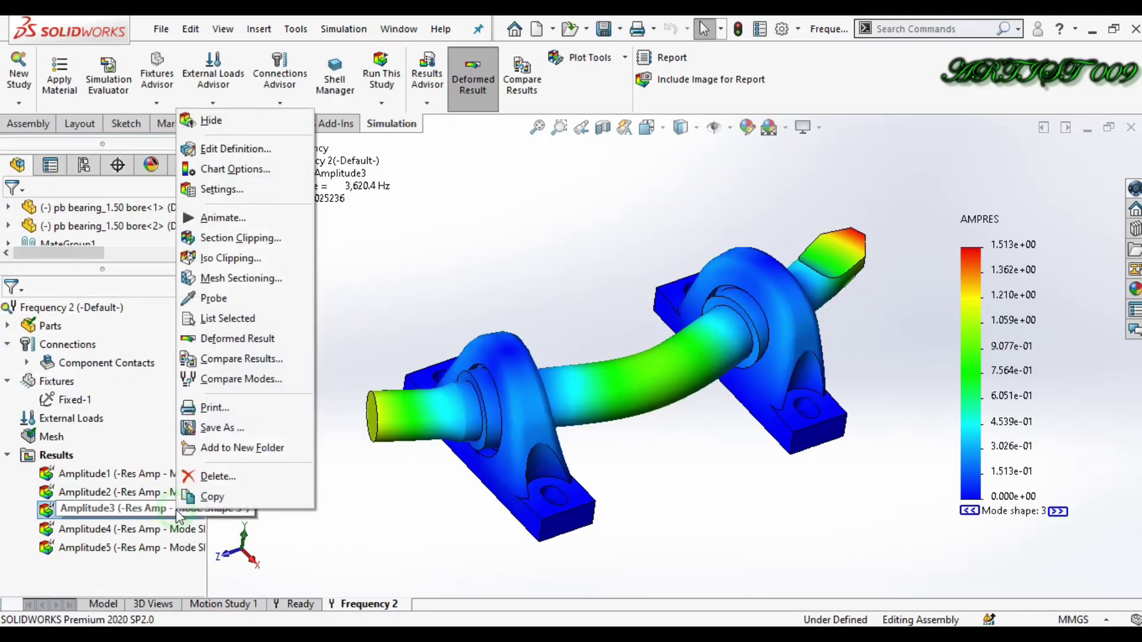
left_click(223, 217)
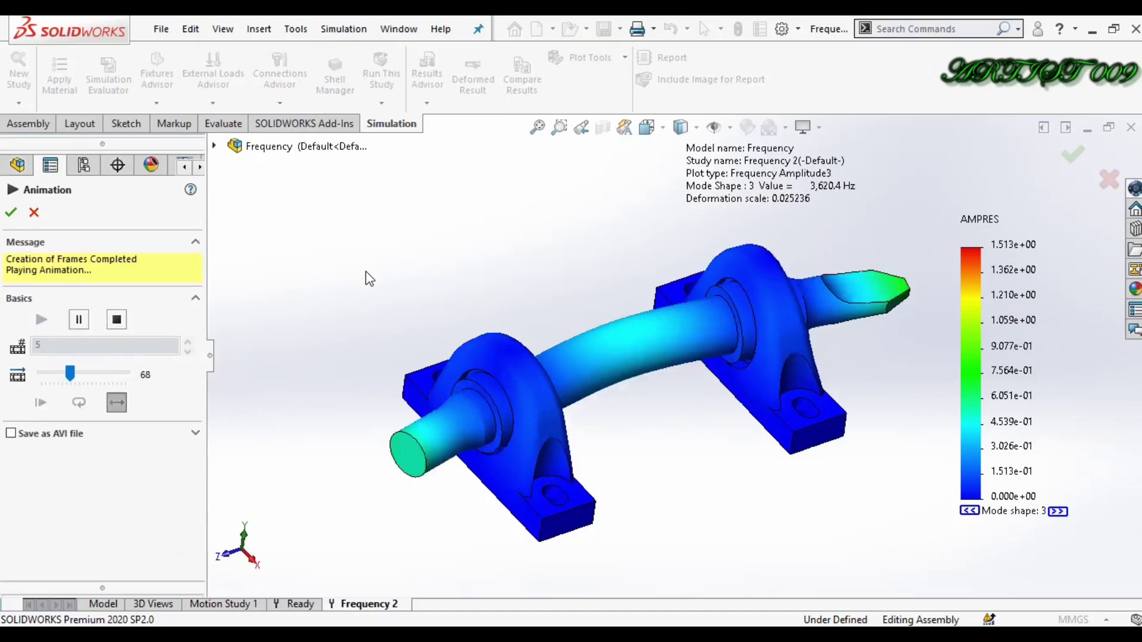
left_click(10, 215)
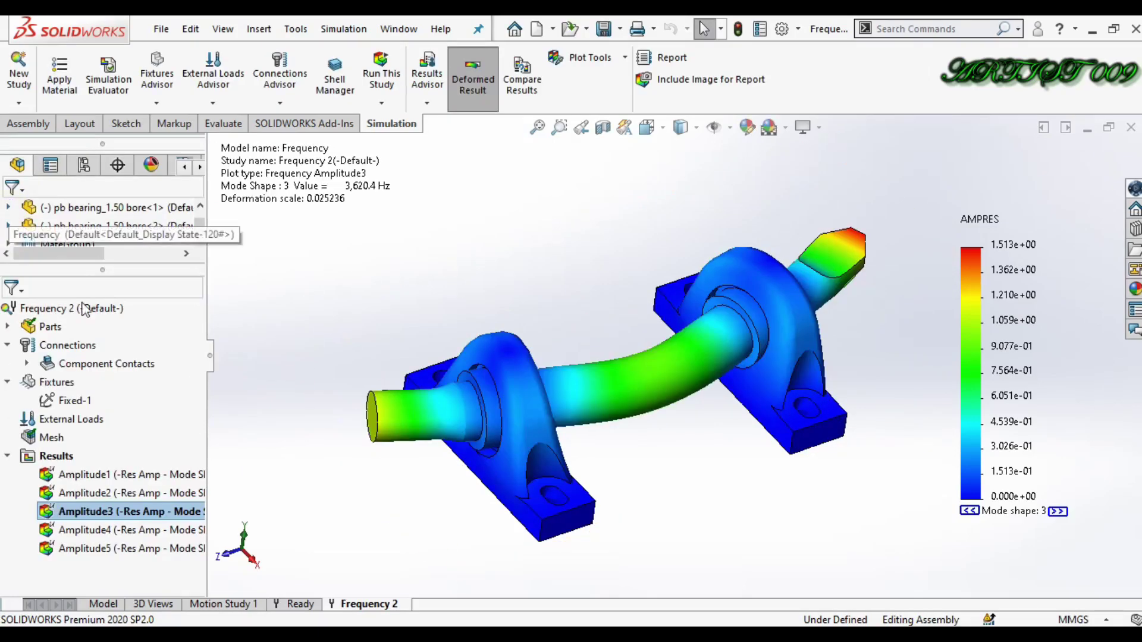
Activate the Amplitude4 plot (mode 4, 4,249.9 Hz) and start its animation
double_click(175, 529)
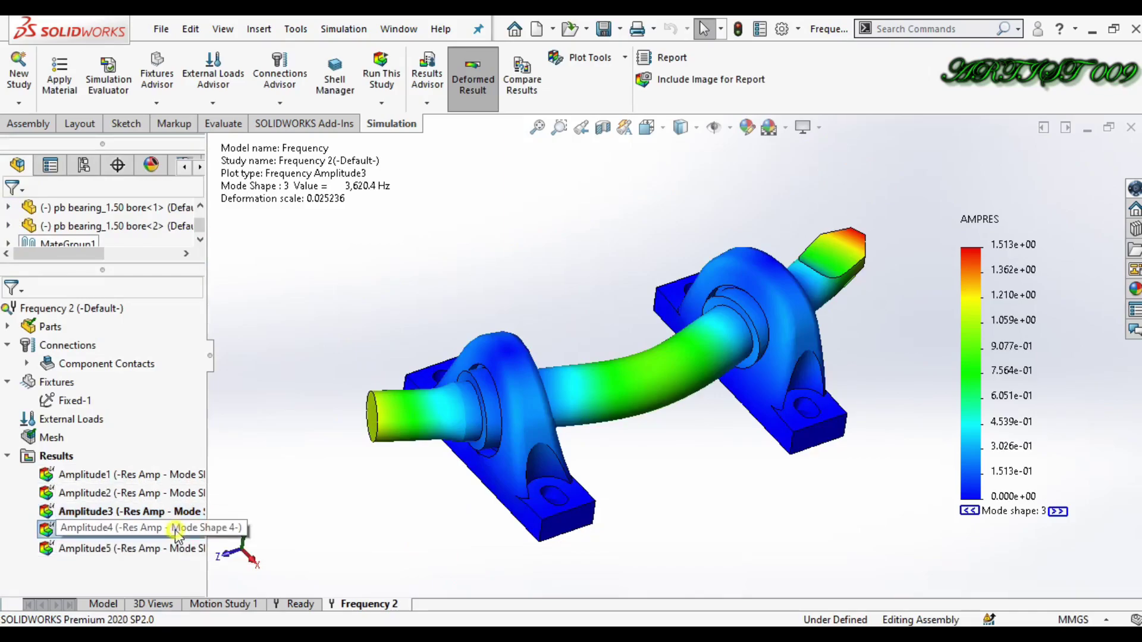
right_click(176, 534)
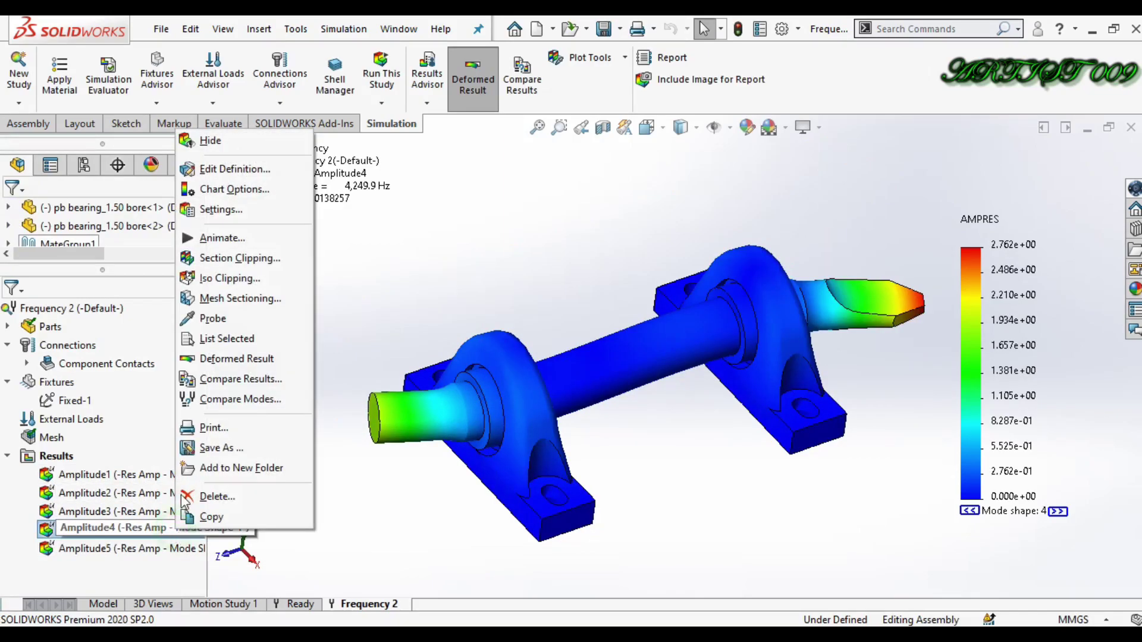
left_click(220, 238)
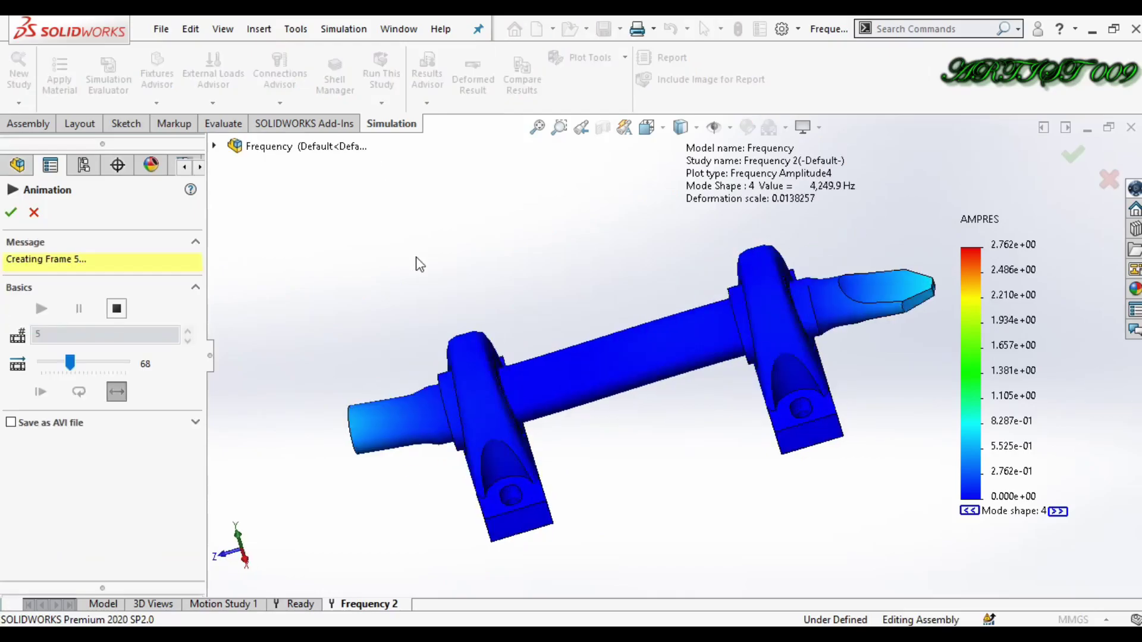